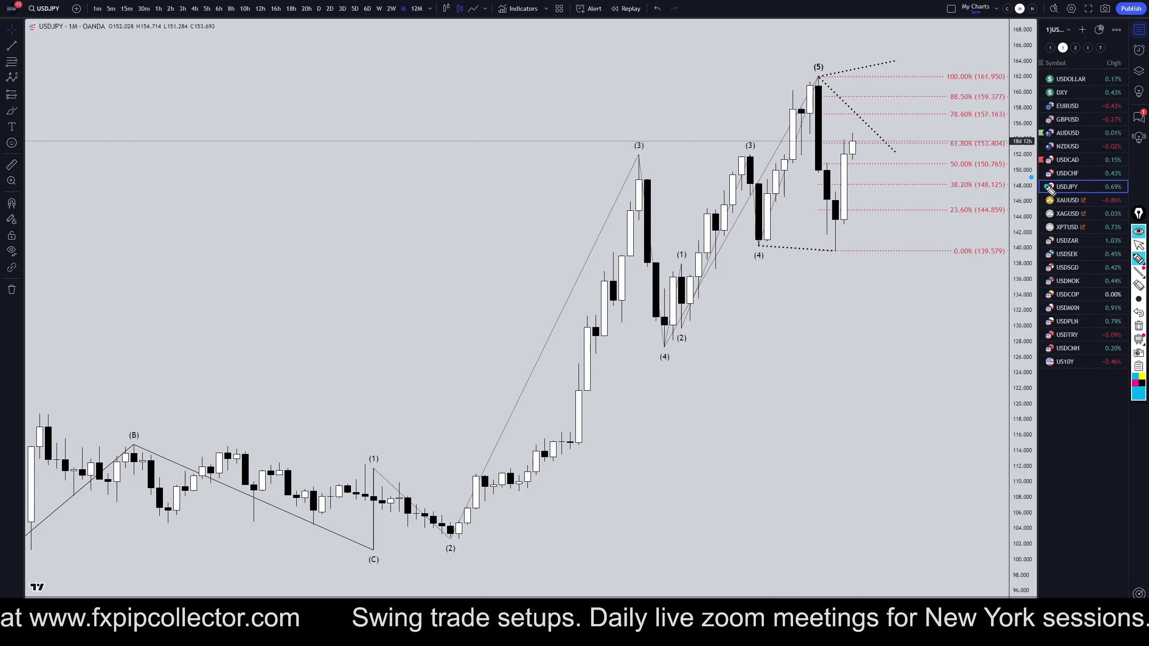
Step: Draw a cyan highlight stroke along the monthly chart's top edge, just beneath the timeframe bar
{"action": "left_click_drag", "start_coordinate": [415, 20], "coordinate": [162, 22]}
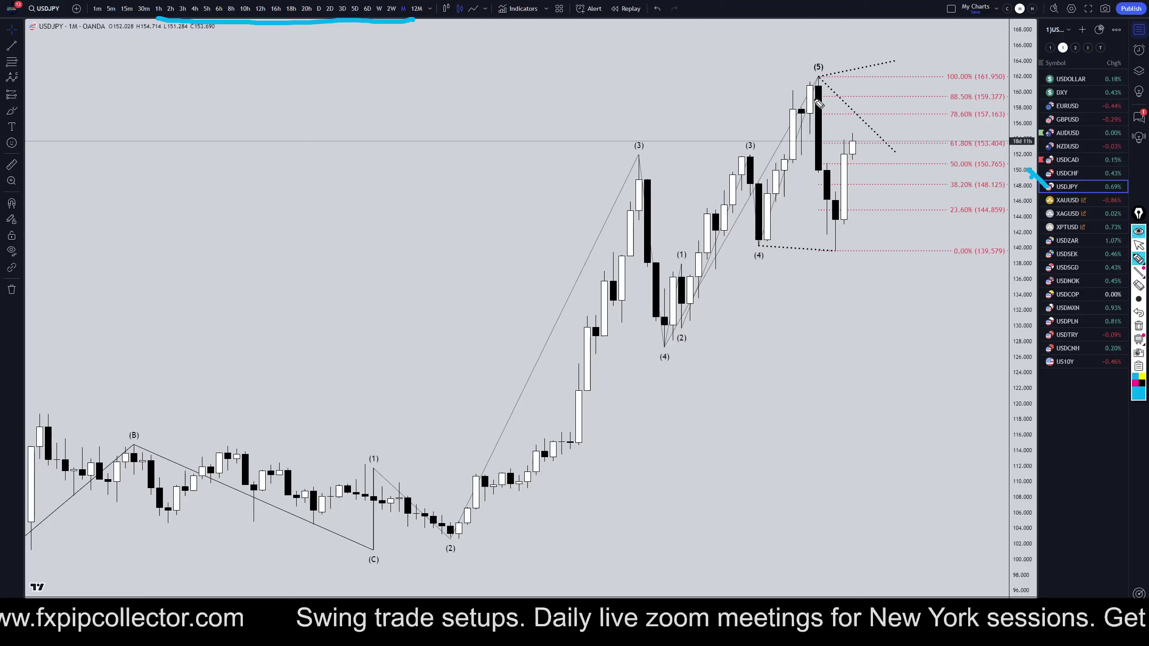
Step: Sketch the drop down the big black candle and the (4)-to-(5) rise, undoing the steep extra stroke
{"action": "mouse_move", "coordinate": [815, 87]}
{"action": "left_mouse_down"}
{"action": "mouse_move", "coordinate": [838, 224]}
{"action": "mouse_move", "coordinate": [875, 138]}
{"action": "mouse_move", "coordinate": [914, 278]}
{"action": "left_mouse_up"}
{"action": "left_click_drag", "start_coordinate": [662, 346], "coordinate": [823, 80]}
{"action": "left_click_drag", "start_coordinate": [915, 279], "coordinate": [1002, 4]}
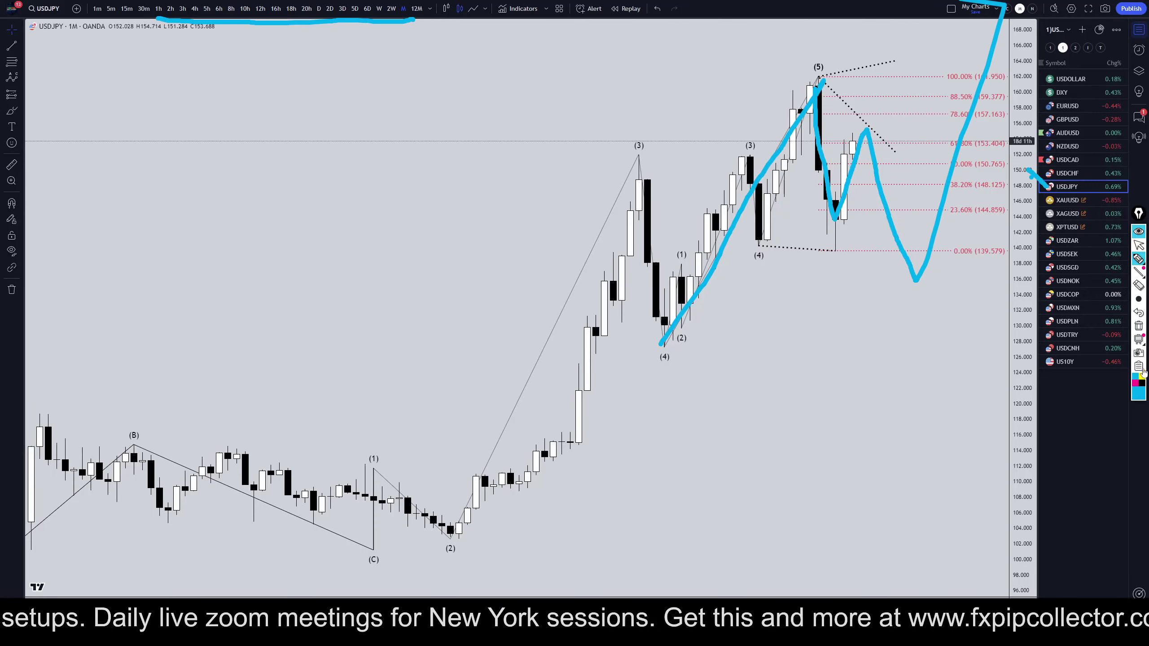
{"action": "left_click", "coordinate": [1139, 312]}
Step: Mark the (5) top, (4) low and a projection toward 124, then erase all the sketches
{"action": "left_click_drag", "start_coordinate": [815, 47], "coordinate": [818, 49]}
{"action": "mouse_move", "coordinate": [913, 284]}
{"action": "left_mouse_down"}
{"action": "mouse_move", "coordinate": [947, 382]}
{"action": "mouse_move", "coordinate": [963, 351]}
{"action": "mouse_move", "coordinate": [987, 395]}
{"action": "left_mouse_up"}
{"action": "left_click_drag", "start_coordinate": [619, 349], "coordinate": [714, 353]}
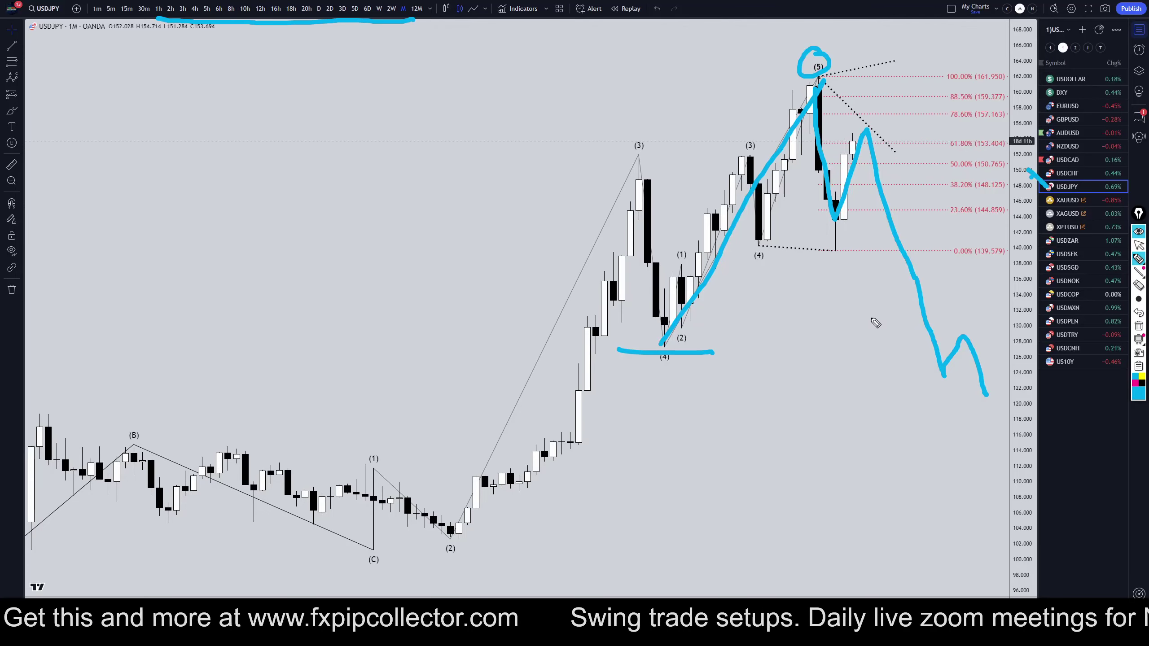
{"action": "mouse_move", "coordinate": [864, 327]}
{"action": "left_mouse_down"}
{"action": "mouse_move", "coordinate": [896, 291]}
{"action": "mouse_move", "coordinate": [878, 286]}
{"action": "mouse_move", "coordinate": [900, 278]}
{"action": "mouse_move", "coordinate": [901, 313]}
{"action": "left_mouse_up"}
{"action": "left_click_drag", "start_coordinate": [885, 272], "coordinate": [972, 279]}
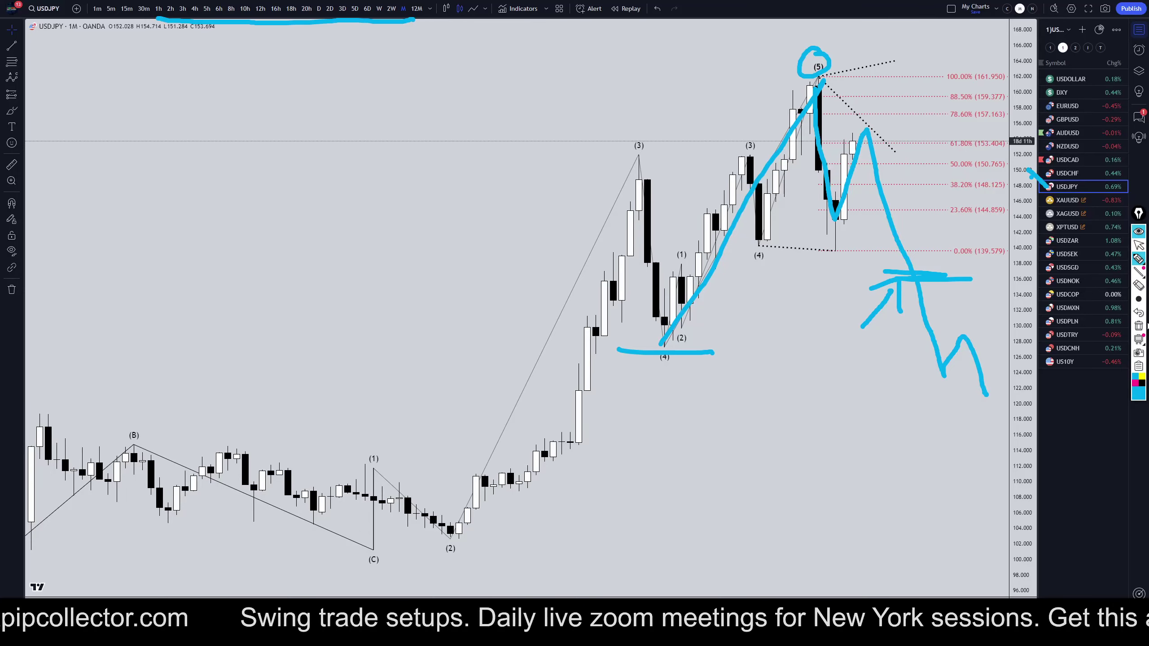
{"action": "left_click", "coordinate": [1138, 326]}
{"action": "left_click", "coordinate": [1139, 246]}
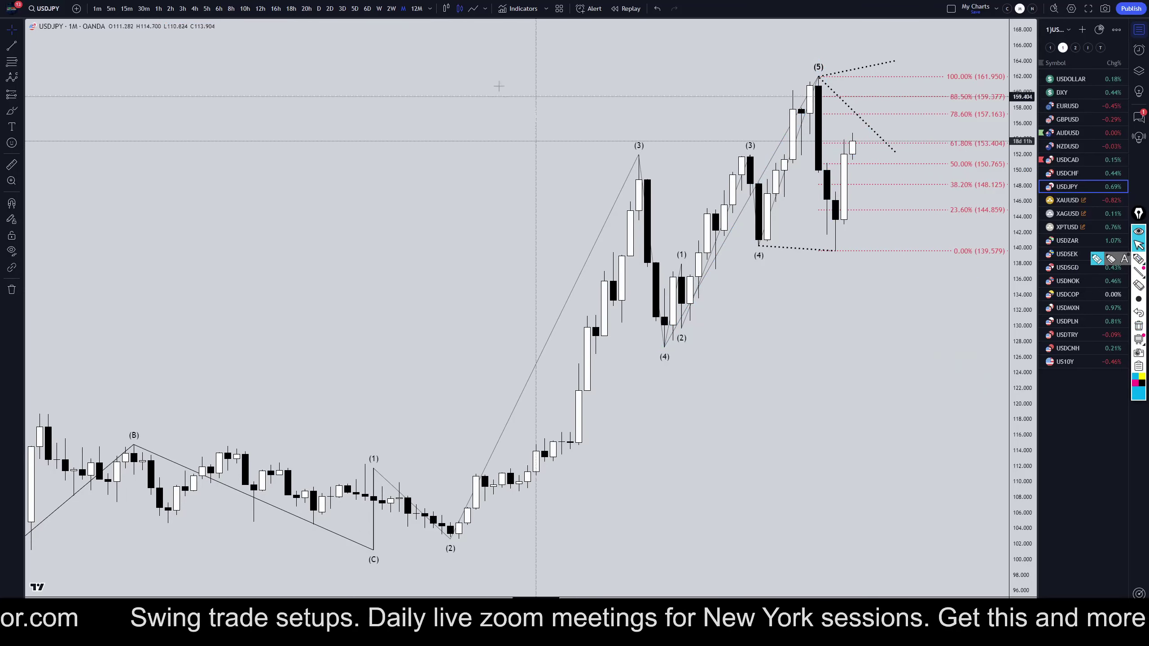
Step: On weekly candles, circle the (A) and (B) labels and mark a level near 155.9, then clear them
{"action": "left_click", "coordinate": [379, 8]}
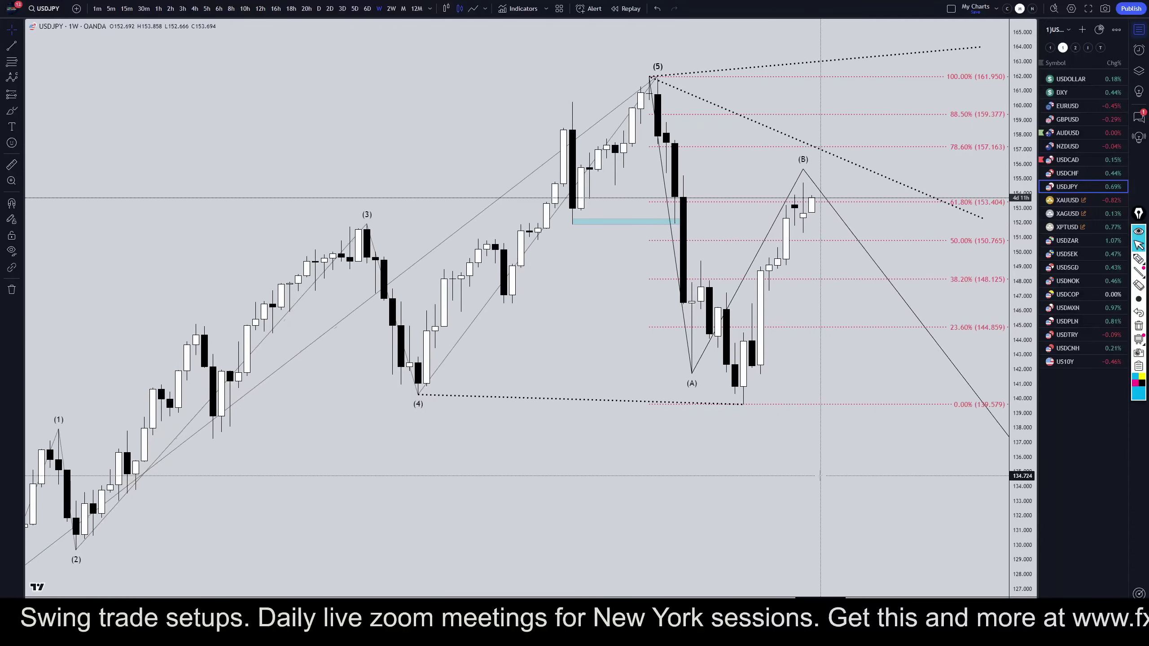
{"action": "left_click", "coordinate": [1139, 259]}
{"action": "mouse_move", "coordinate": [689, 368]}
{"action": "left_mouse_down"}
{"action": "mouse_move", "coordinate": [666, 388]}
{"action": "mouse_move", "coordinate": [691, 375]}
{"action": "left_mouse_up"}
{"action": "mouse_move", "coordinate": [807, 150]}
{"action": "left_mouse_down"}
{"action": "mouse_move", "coordinate": [803, 180]}
{"action": "mouse_move", "coordinate": [794, 159]}
{"action": "left_mouse_up"}
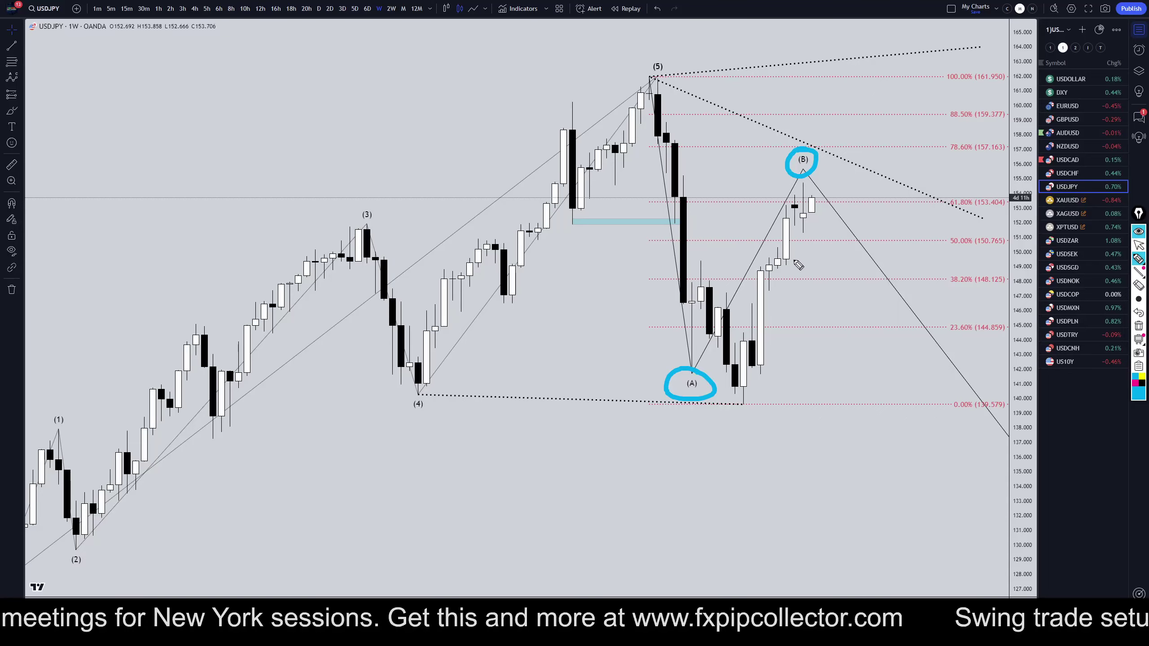
{"action": "left_click_drag", "start_coordinate": [813, 201], "coordinate": [850, 139]}
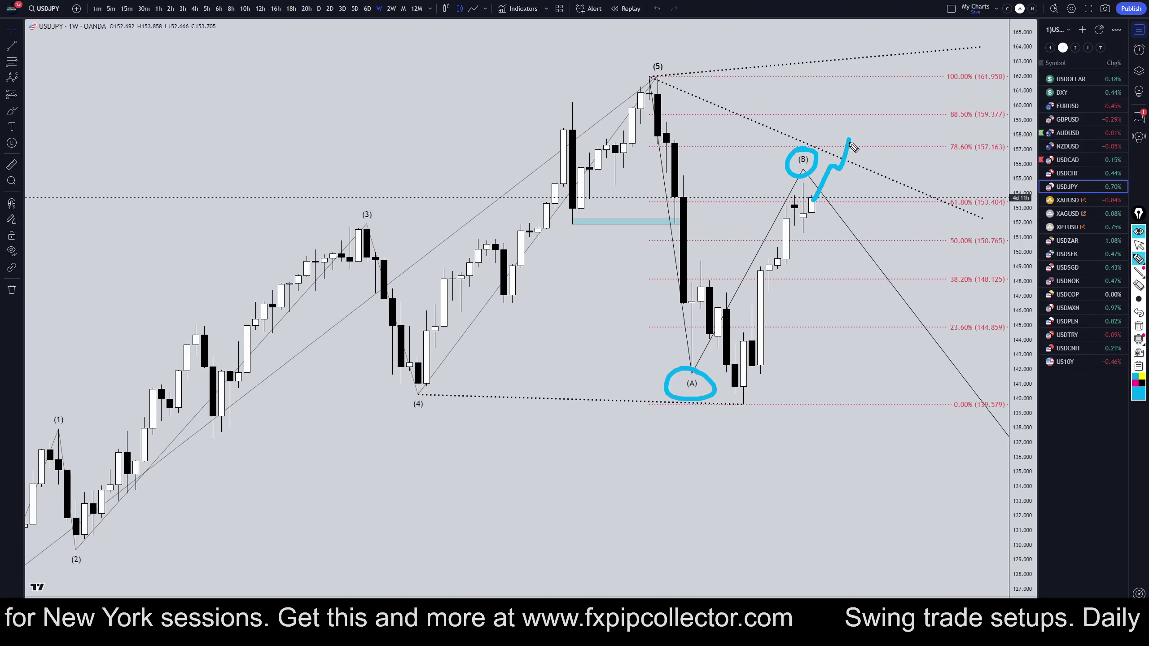
{"action": "left_click_drag", "start_coordinate": [946, 159], "coordinate": [1027, 162]}
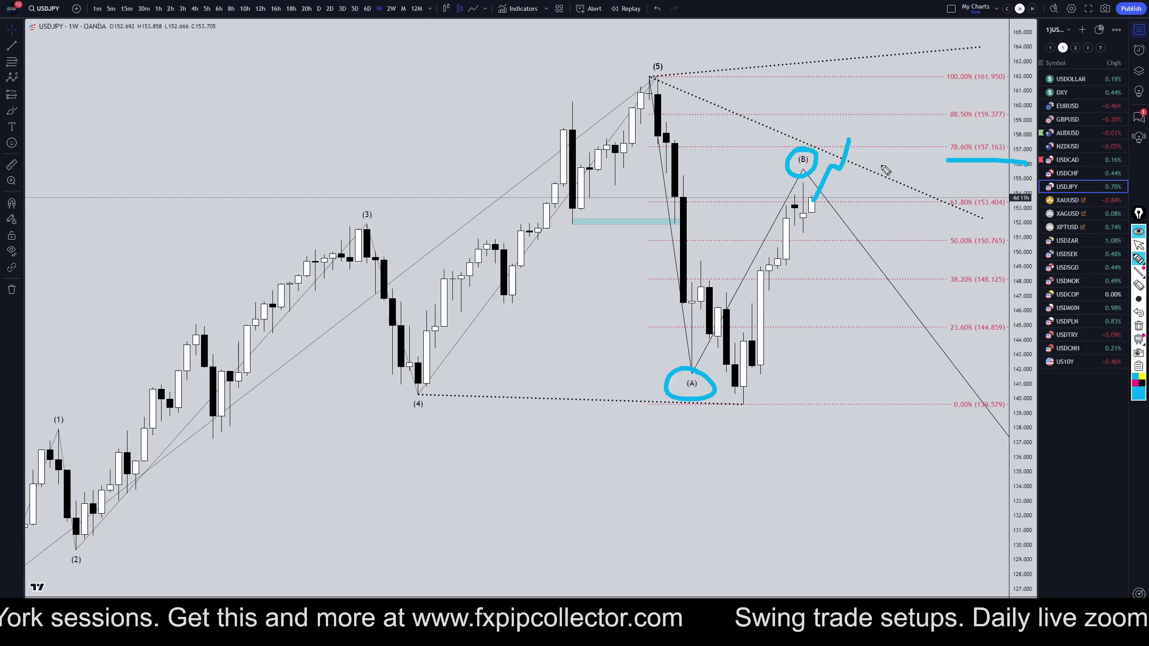
{"action": "mouse_move", "coordinate": [1139, 259]}
{"action": "left_click", "coordinate": [1139, 326]}
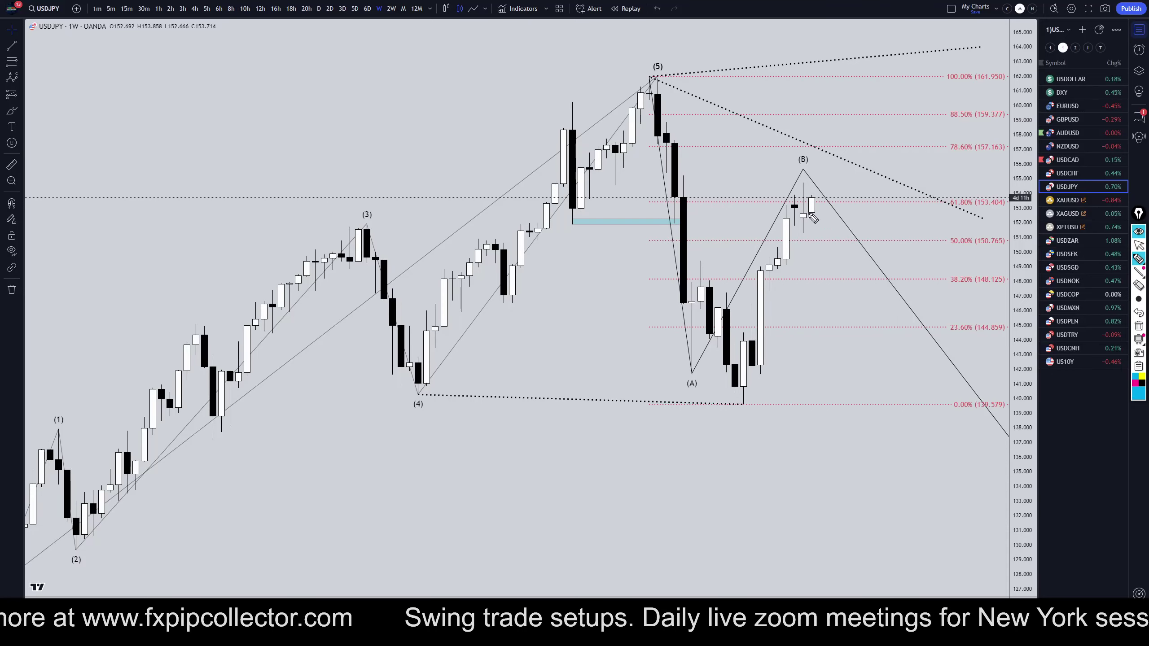
Step: Sketch a blue decline to 138 labelled C 4, clear it, and switch to daily candles
{"action": "mouse_move", "coordinate": [813, 202]}
{"action": "left_mouse_down"}
{"action": "mouse_move", "coordinate": [862, 240]}
{"action": "mouse_move", "coordinate": [934, 424]}
{"action": "mouse_move", "coordinate": [959, 429]}
{"action": "mouse_move", "coordinate": [967, 467]}
{"action": "left_mouse_up"}
{"action": "left_click_drag", "start_coordinate": [928, 498], "coordinate": [953, 513]}
{"action": "left_click_drag", "start_coordinate": [944, 497], "coordinate": [940, 534]}
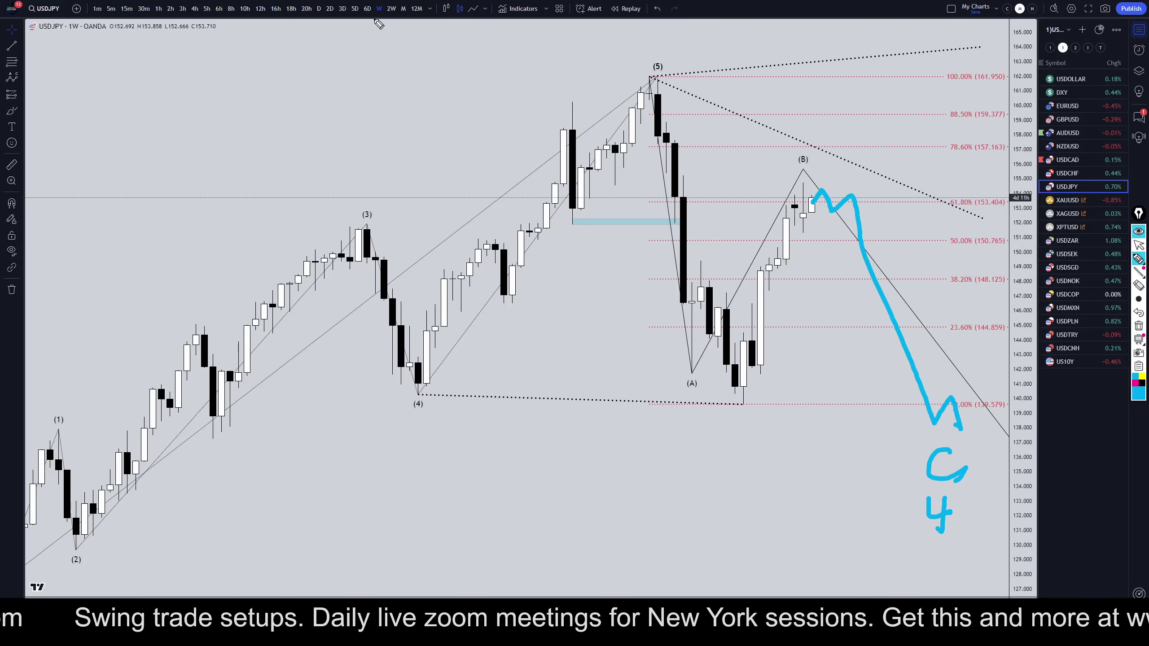
{"action": "left_click_drag", "start_coordinate": [380, 15], "coordinate": [380, 70]}
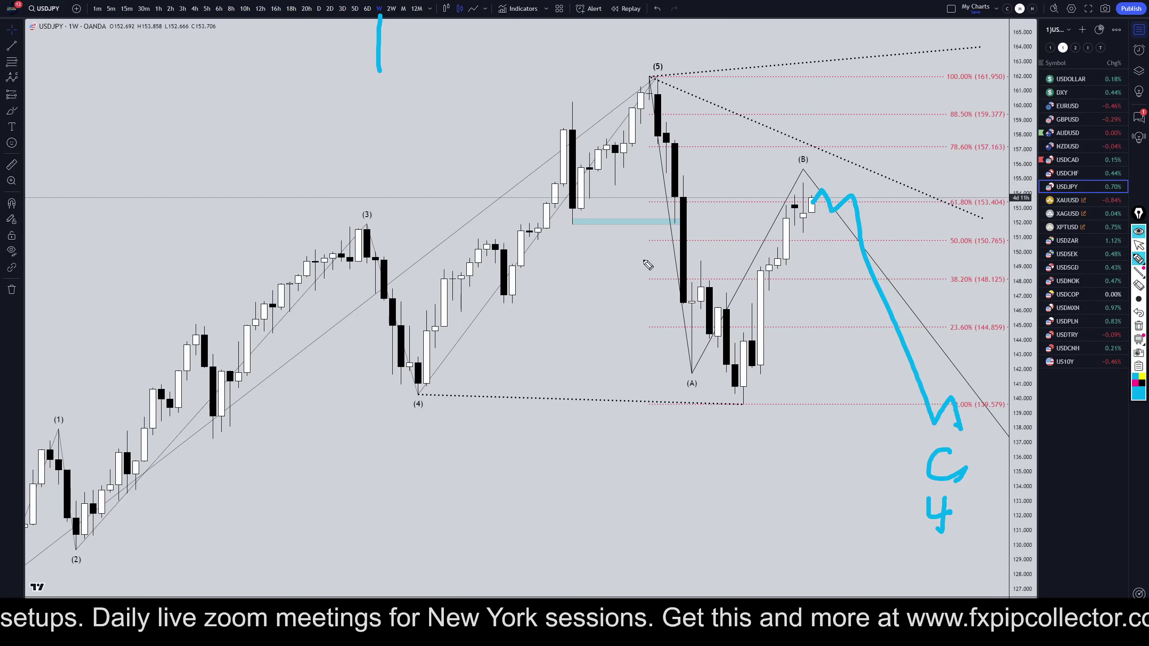
{"action": "left_click", "coordinate": [1139, 326]}
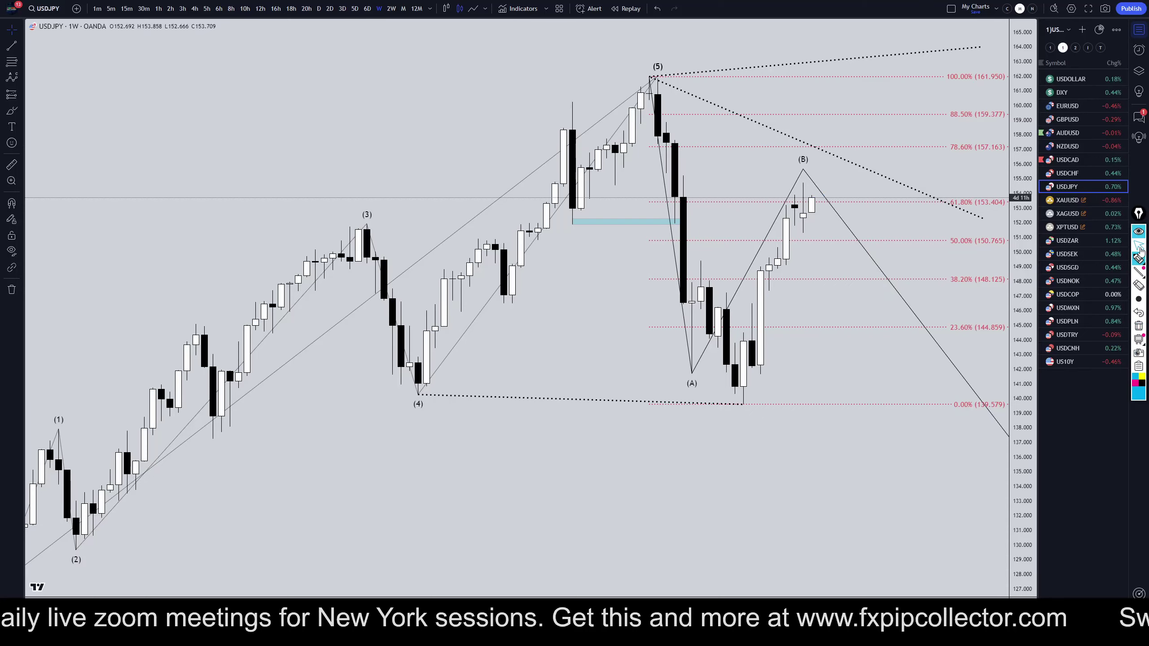
{"action": "left_click", "coordinate": [319, 8]}
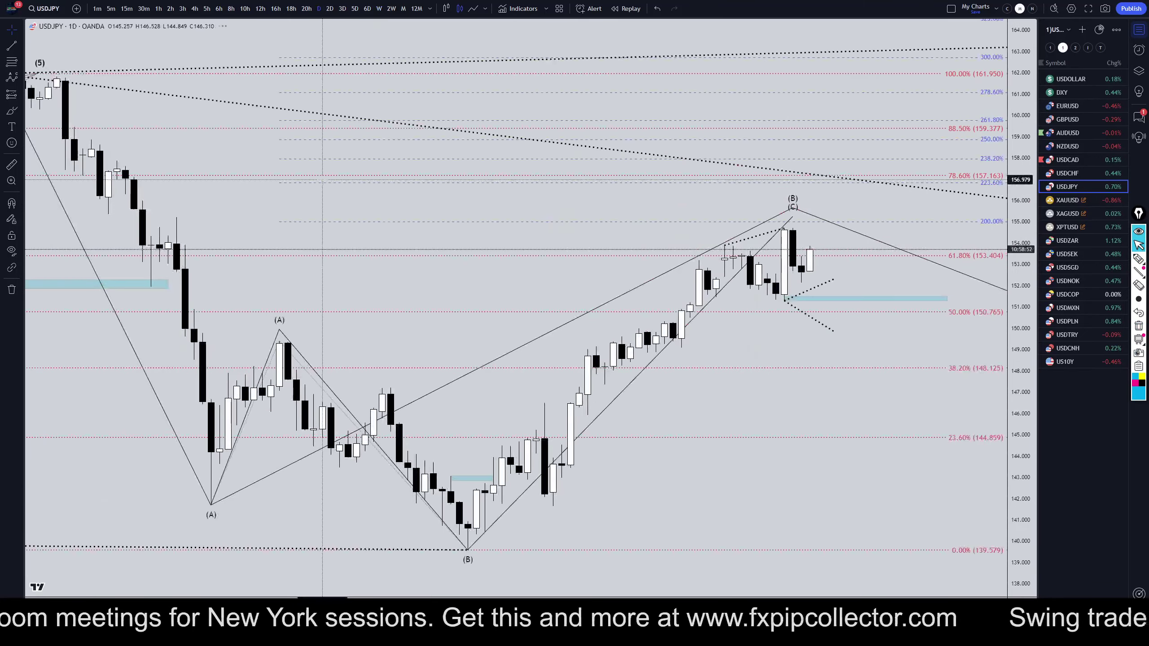
Step: Pan to the recent candles, highlight the 223.60% and 250.00% levels, then erase them
{"action": "left_click_drag", "start_coordinate": [804, 403], "coordinate": [765, 403]}
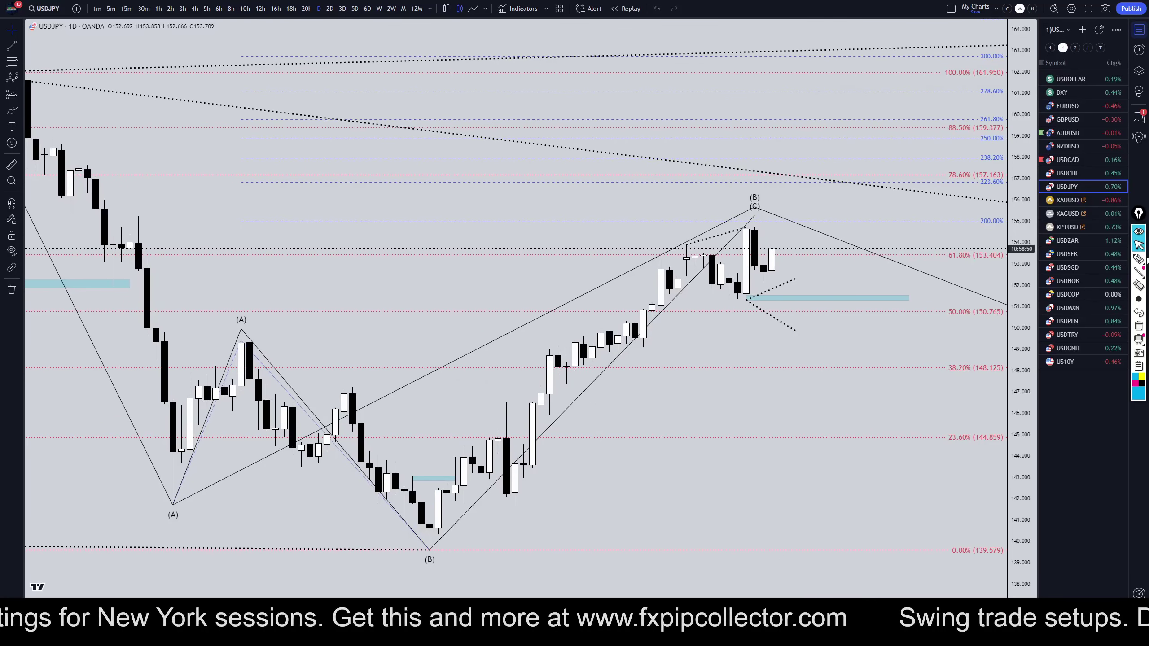
{"action": "left_click", "coordinate": [1139, 259]}
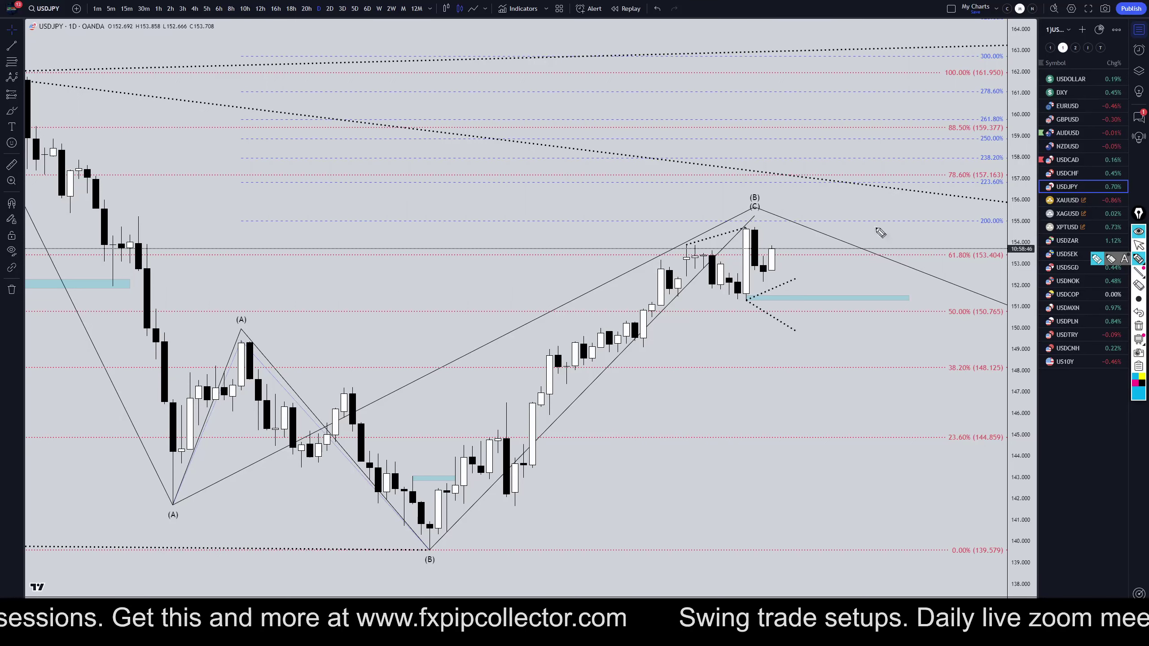
{"action": "left_click_drag", "start_coordinate": [947, 185], "coordinate": [1012, 183]}
{"action": "left_click_drag", "start_coordinate": [939, 145], "coordinate": [999, 148]}
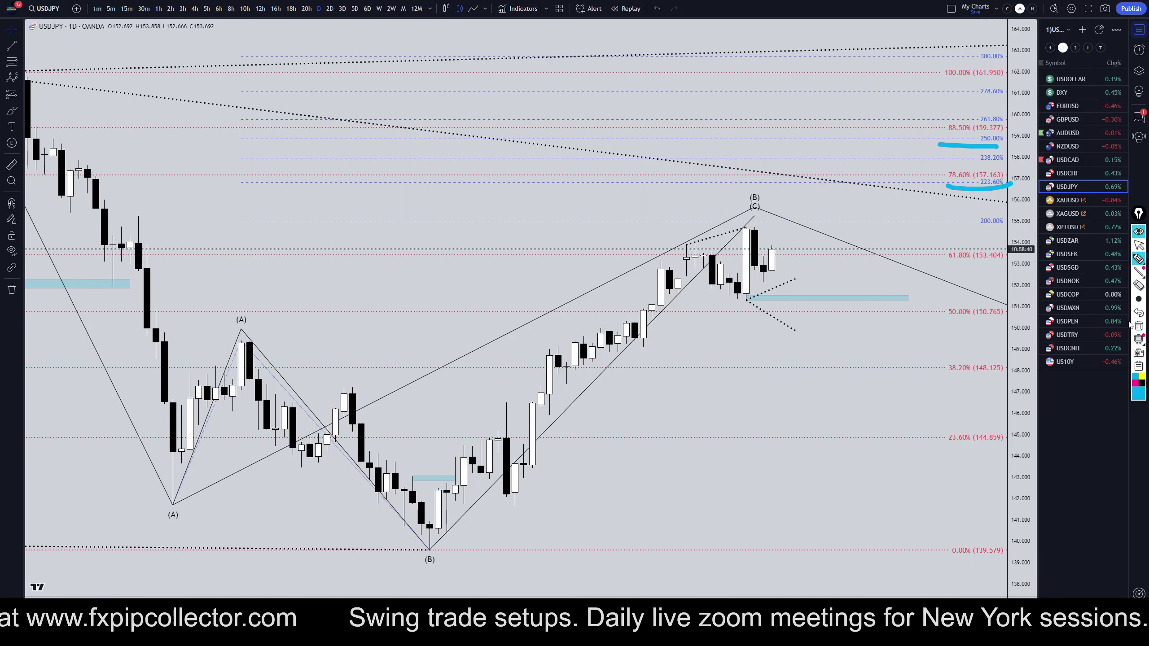
{"action": "left_click", "coordinate": [1138, 326]}
Step: Mark a drop crossed by a level, circle the (B)(C) peak, clear it all, and switch to 4-hour candles
{"action": "left_click_drag", "start_coordinate": [774, 246], "coordinate": [790, 321]}
{"action": "left_click_drag", "start_coordinate": [706, 298], "coordinate": [845, 300]}
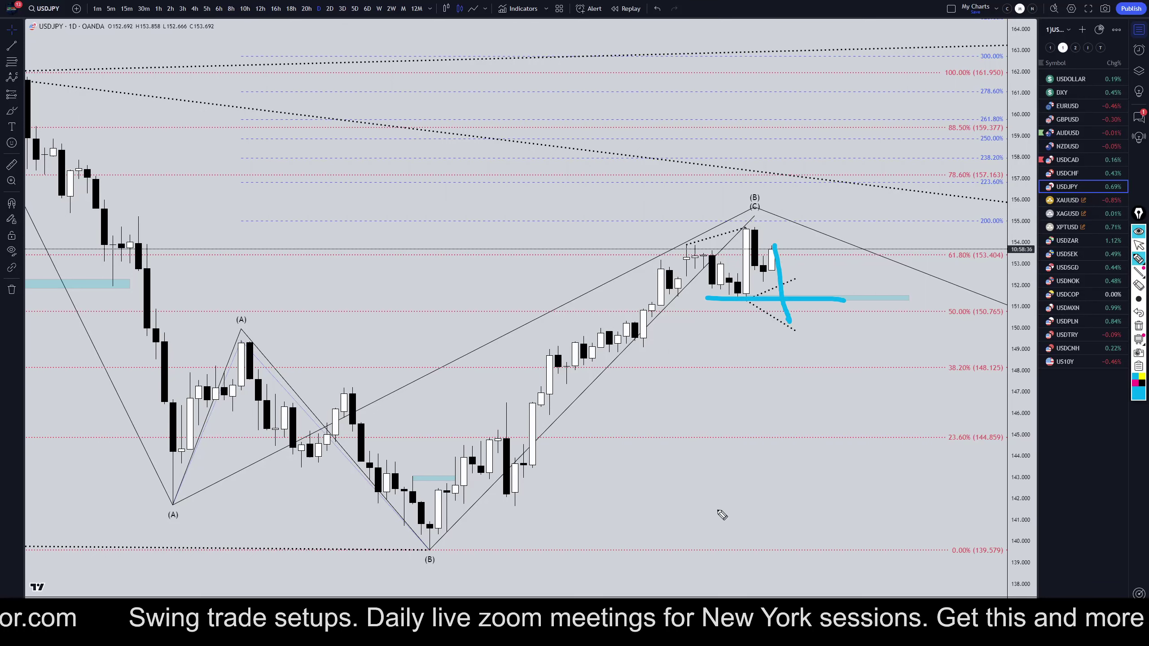
{"action": "mouse_move", "coordinate": [769, 198]}
{"action": "left_mouse_down"}
{"action": "mouse_move", "coordinate": [746, 186]}
{"action": "mouse_move", "coordinate": [775, 189]}
{"action": "left_mouse_up"}
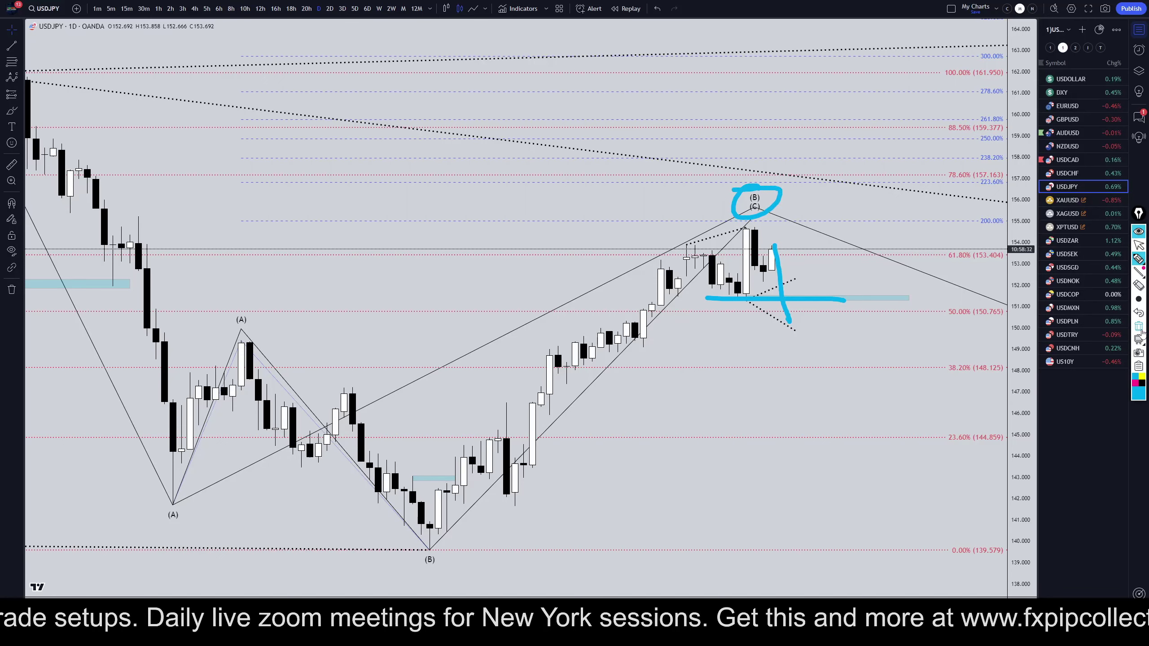
{"action": "left_click", "coordinate": [1139, 326]}
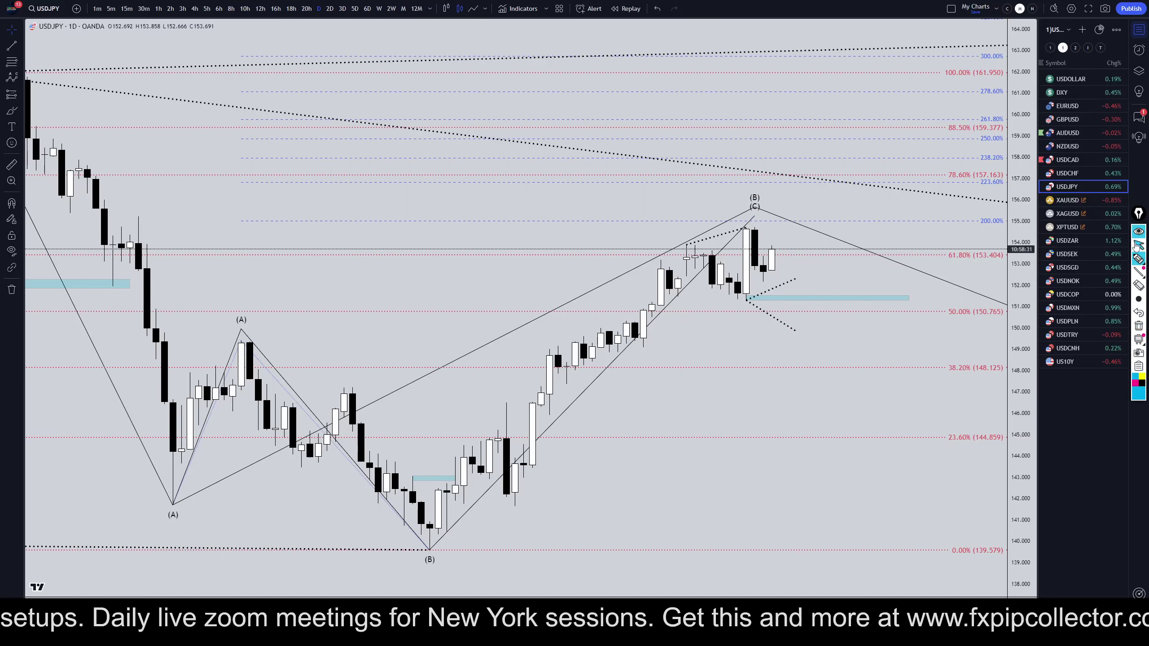
{"action": "left_click", "coordinate": [194, 8]}
Step: Highlight the blue zone top, trace the drop from the (5) high as wave A, and sketch a B 2 pullback
{"action": "left_click", "coordinate": [1139, 259]}
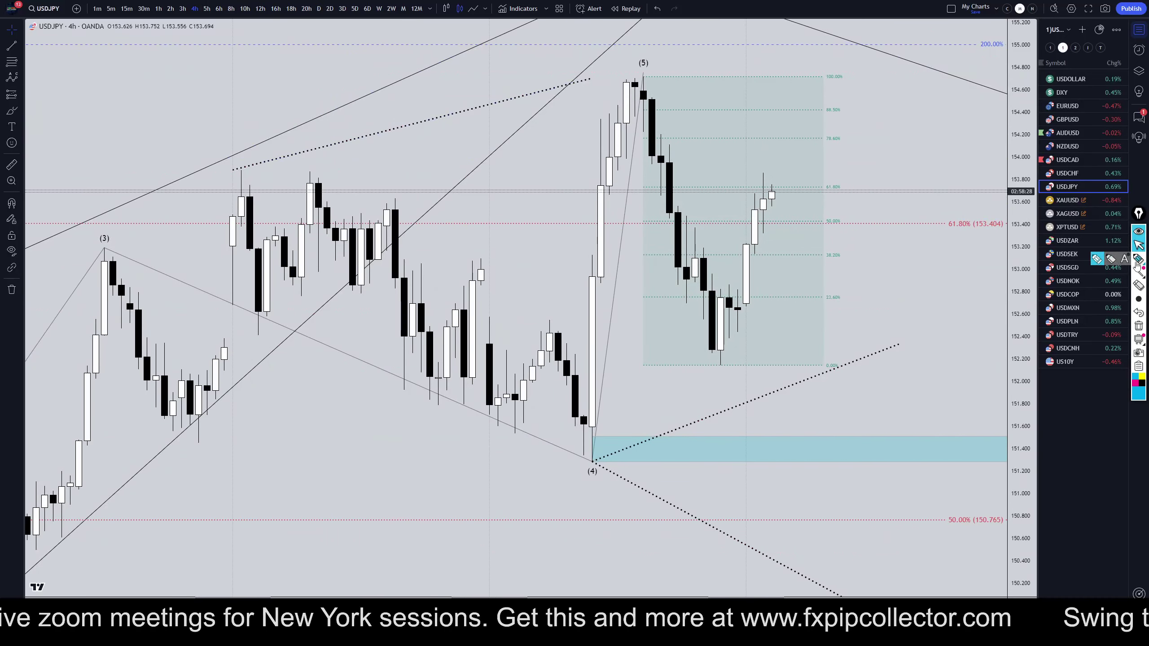
{"action": "left_click_drag", "start_coordinate": [565, 454], "coordinate": [1042, 449]}
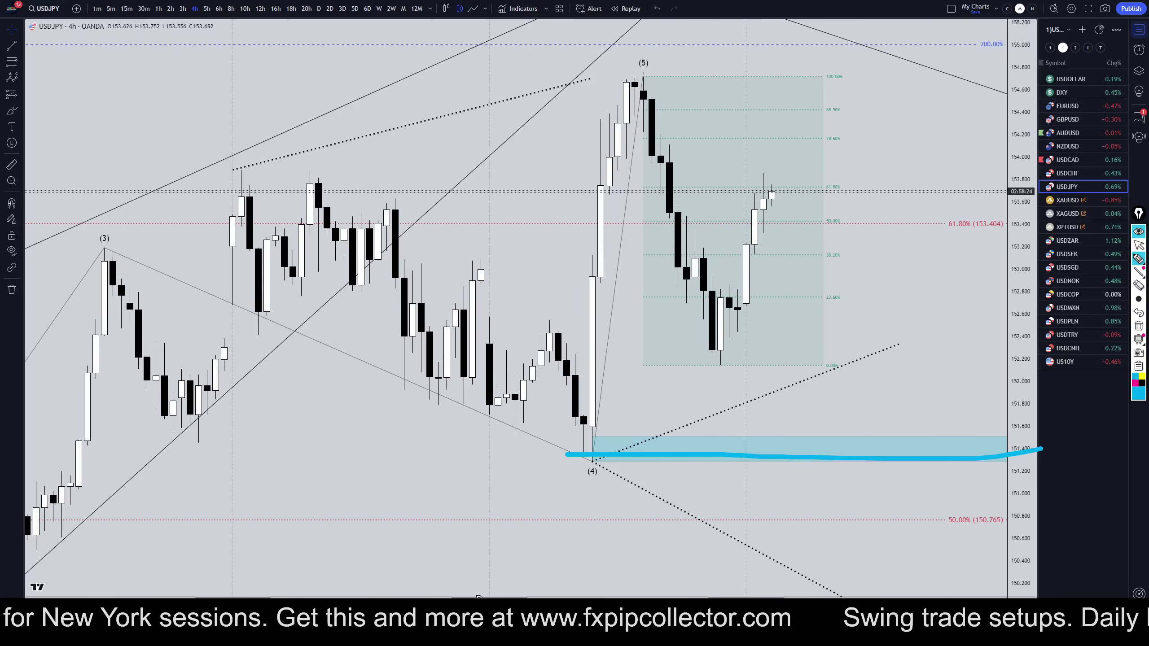
{"action": "mouse_move", "coordinate": [638, 67]}
{"action": "left_mouse_down"}
{"action": "mouse_move", "coordinate": [666, 144]}
{"action": "mouse_move", "coordinate": [688, 312]}
{"action": "mouse_move", "coordinate": [719, 347]}
{"action": "left_mouse_up"}
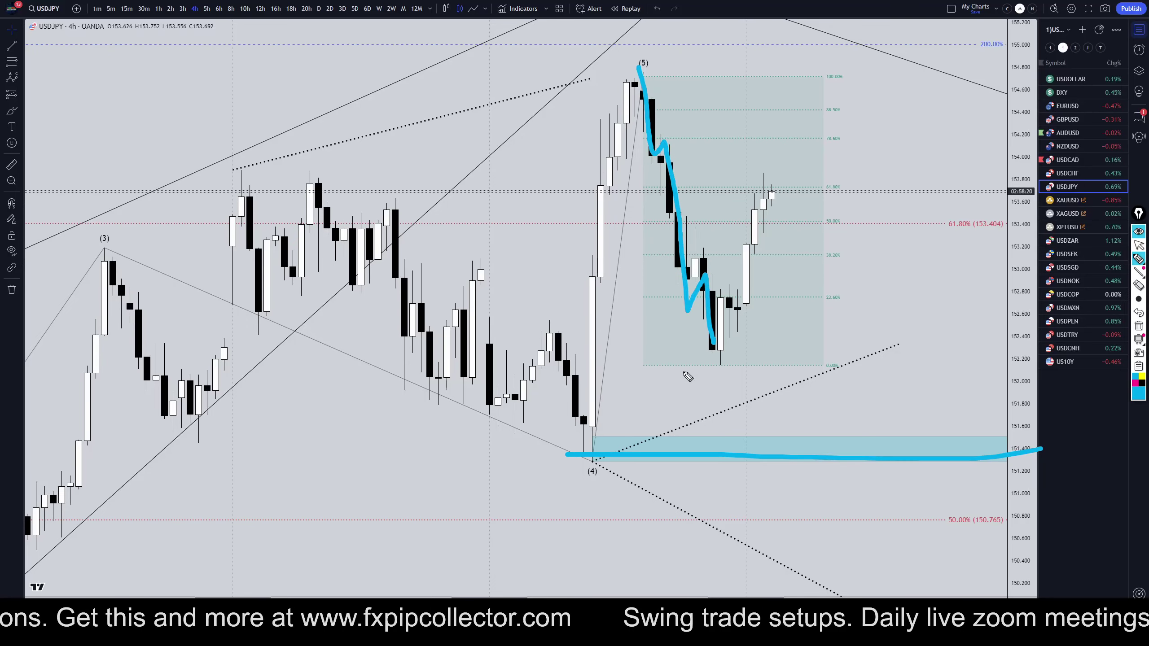
{"action": "mouse_move", "coordinate": [673, 405]}
{"action": "left_mouse_down"}
{"action": "mouse_move", "coordinate": [692, 409]}
{"action": "mouse_move", "coordinate": [697, 393]}
{"action": "mouse_move", "coordinate": [676, 451]}
{"action": "left_mouse_up"}
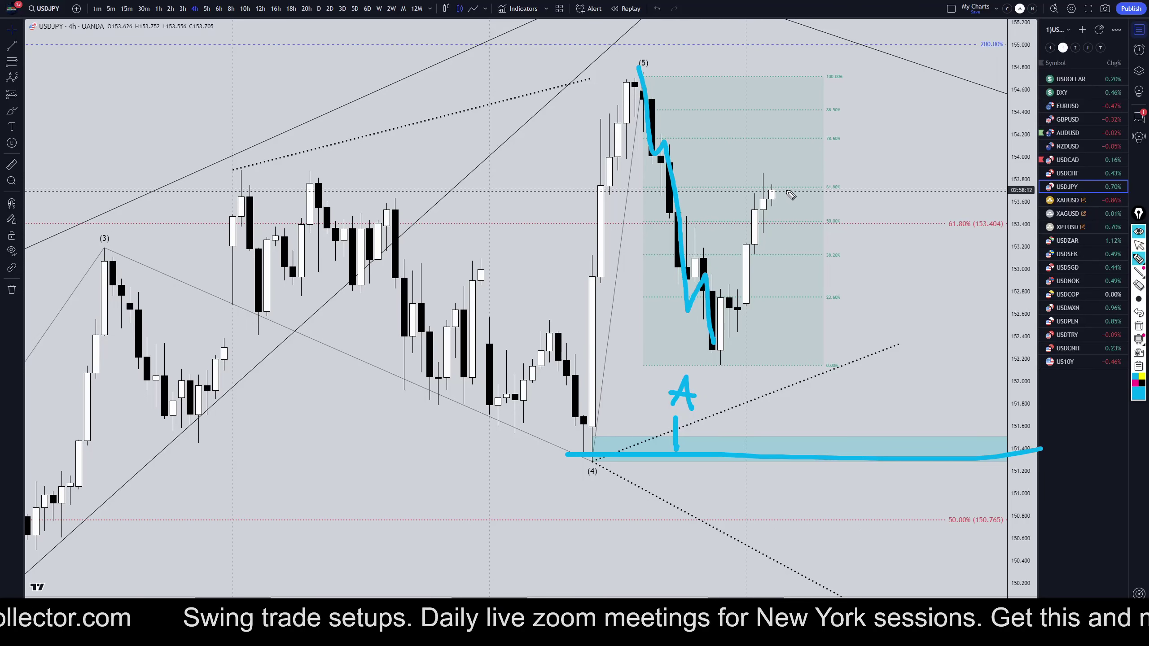
{"action": "left_click_drag", "start_coordinate": [775, 185], "coordinate": [786, 249]}
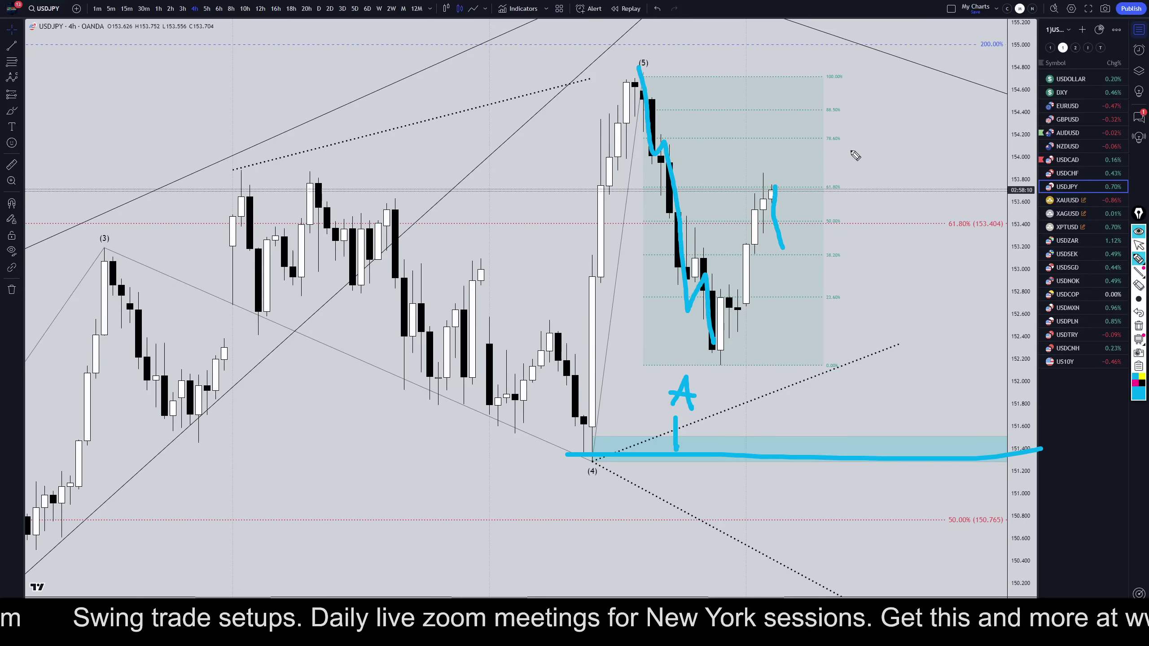
{"action": "mouse_move", "coordinate": [758, 148]}
{"action": "left_mouse_down"}
{"action": "mouse_move", "coordinate": [769, 131]}
{"action": "mouse_move", "coordinate": [761, 122]}
{"action": "left_mouse_up"}
{"action": "left_click_drag", "start_coordinate": [739, 84], "coordinate": [787, 111]}
Step: Project wave C down past the dotted trendline to the 50% line, with an arrow at the (4) low
{"action": "mouse_move", "coordinate": [789, 240]}
{"action": "left_mouse_down"}
{"action": "mouse_move", "coordinate": [816, 274]}
{"action": "mouse_move", "coordinate": [862, 381]}
{"action": "mouse_move", "coordinate": [882, 376]}
{"action": "mouse_move", "coordinate": [887, 396]}
{"action": "left_mouse_up"}
{"action": "left_click_drag", "start_coordinate": [943, 358], "coordinate": [959, 385]}
{"action": "left_click_drag", "start_coordinate": [888, 398], "coordinate": [1029, 16]}
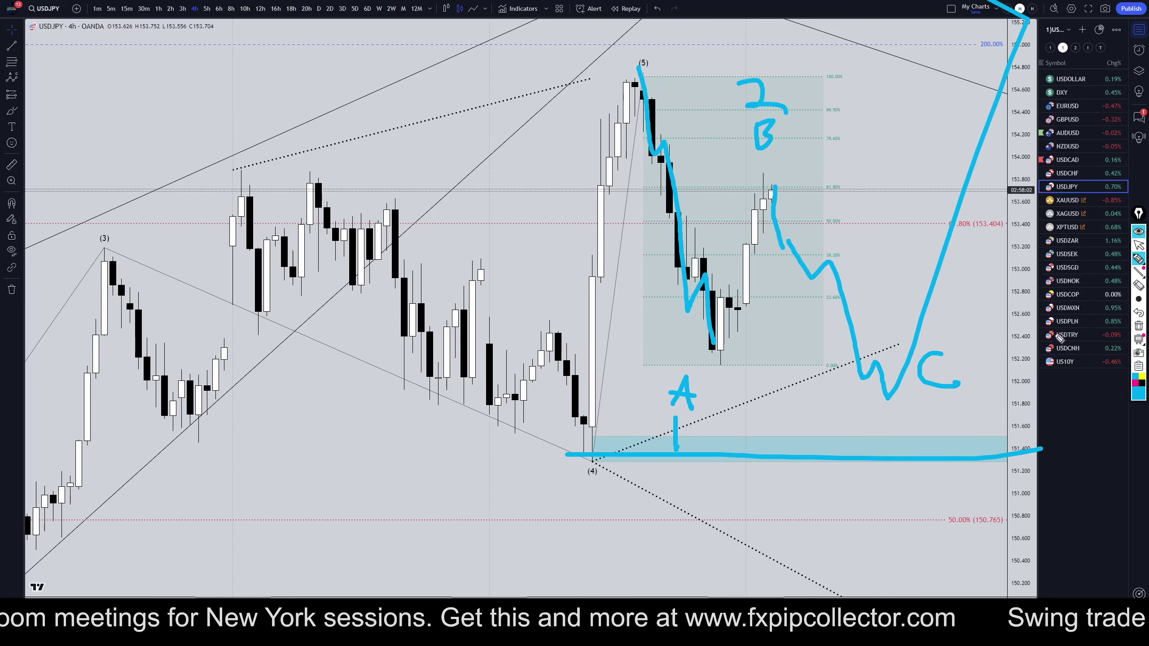
{"action": "left_click", "coordinate": [1139, 313]}
{"action": "left_click_drag", "start_coordinate": [886, 384], "coordinate": [930, 523]}
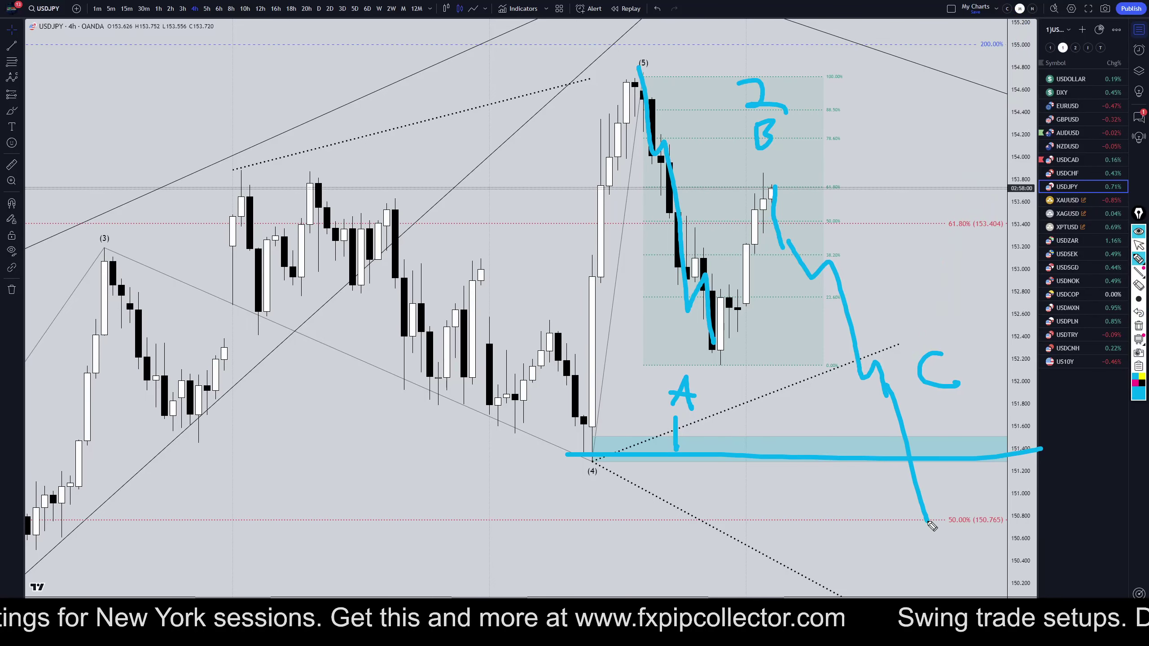
{"action": "mouse_move", "coordinate": [529, 549]}
{"action": "left_mouse_down"}
{"action": "mouse_move", "coordinate": [579, 481]}
{"action": "mouse_move", "coordinate": [584, 516]}
{"action": "left_mouse_up"}
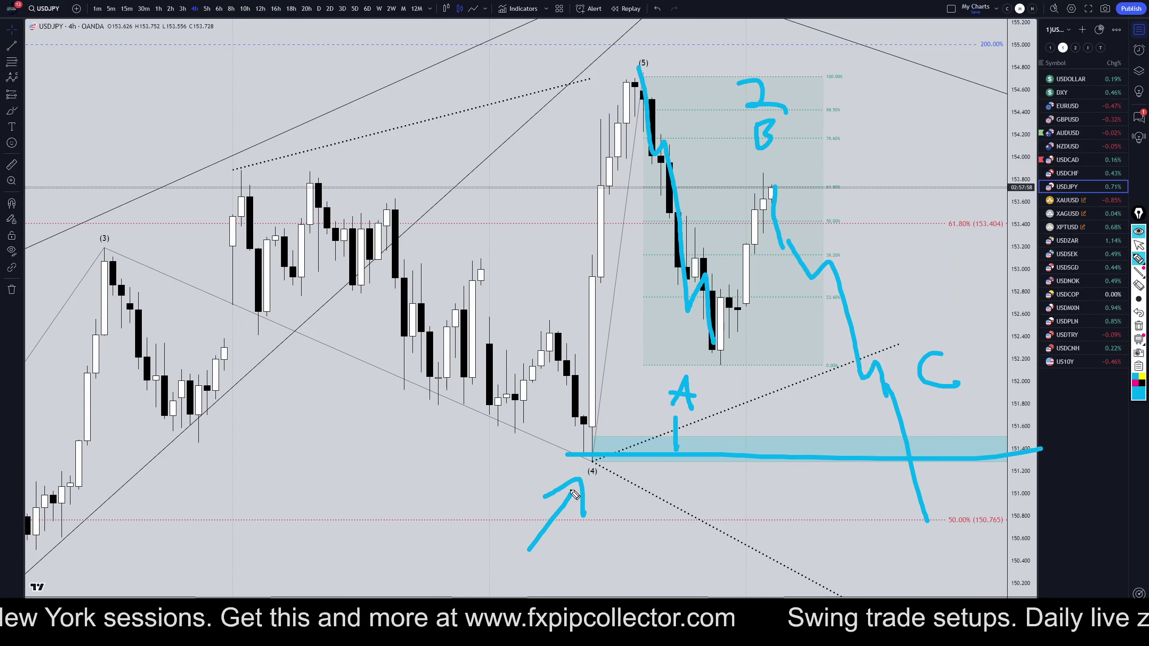
{"action": "mouse_move", "coordinate": [544, 28]}
{"action": "left_mouse_down"}
{"action": "mouse_move", "coordinate": [547, 50]}
{"action": "mouse_move", "coordinate": [570, 32]}
{"action": "mouse_move", "coordinate": [571, 44]}
{"action": "left_mouse_up"}
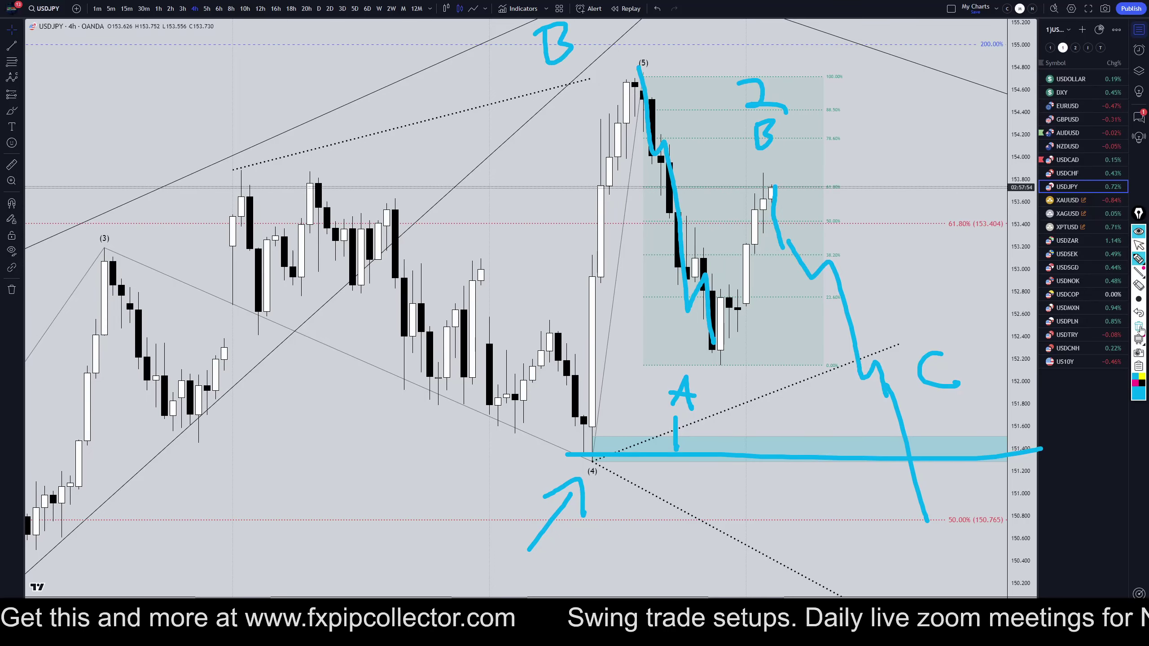
Step: Remove all hand drawings and change the interval to 1h
{"action": "left_click", "coordinate": [1139, 326]}
{"action": "left_click", "coordinate": [1139, 245]}
{"action": "type", "text": "1h"}
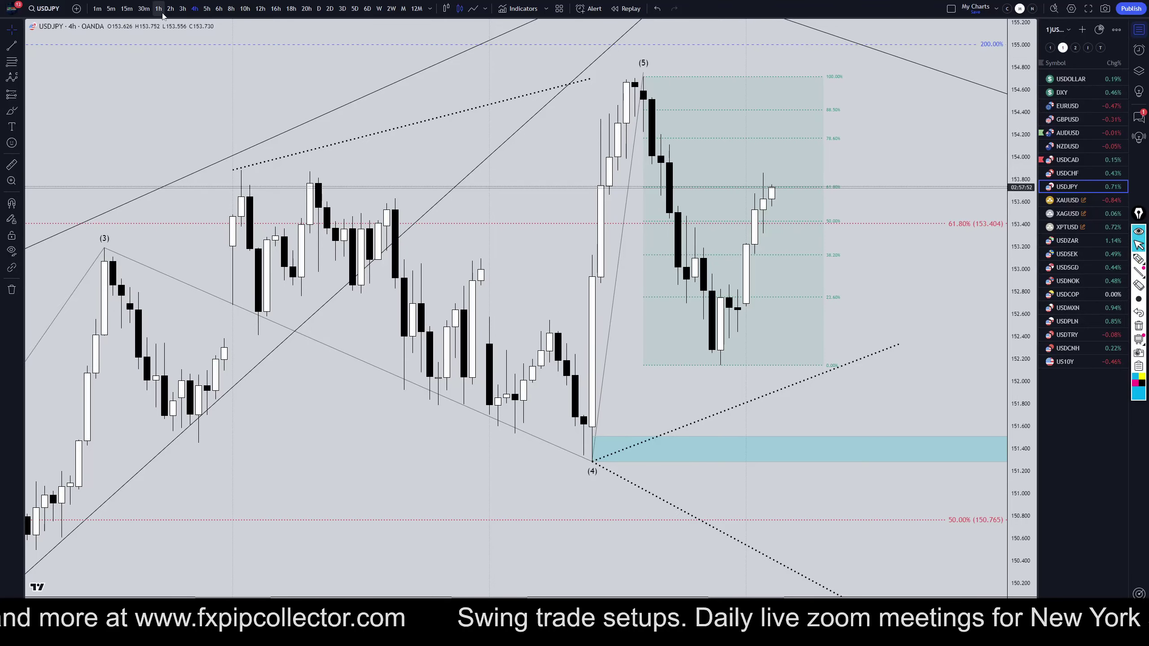
{"action": "key", "text": "Return"}
Step: Mark the (5) high and the lows near 152.1, trace the falling wave, and write C labels near 153.7
{"action": "scroll", "coordinate": [991, 373], "scroll_direction": "down", "scroll_amount": 2}
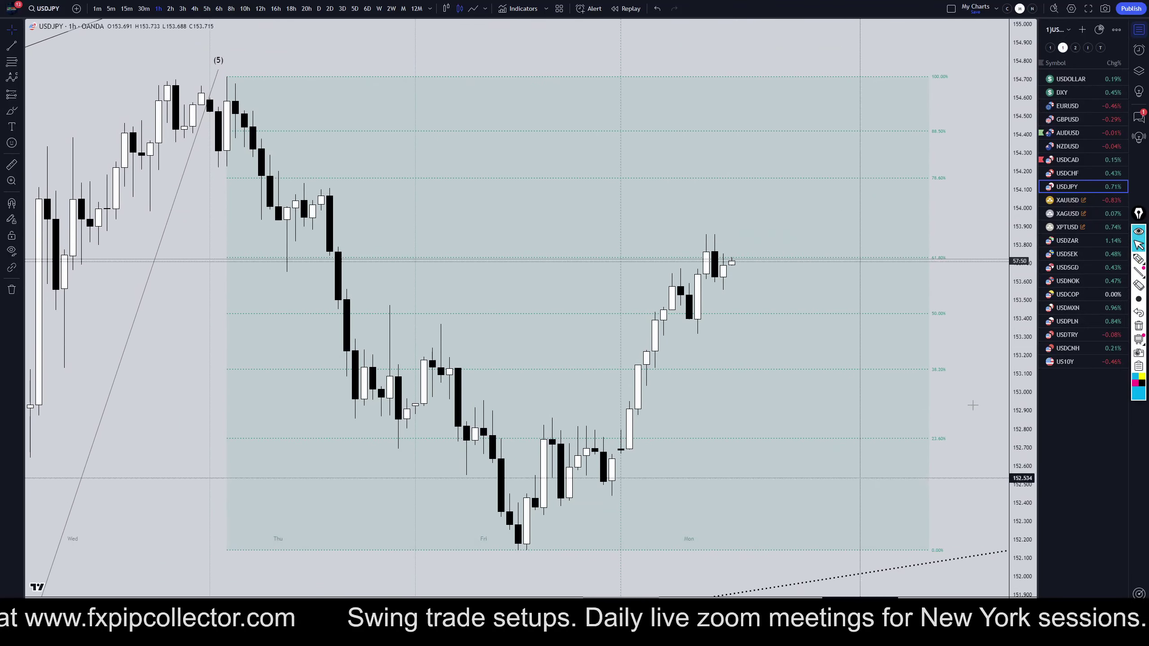
{"action": "left_click", "coordinate": [1139, 259]}
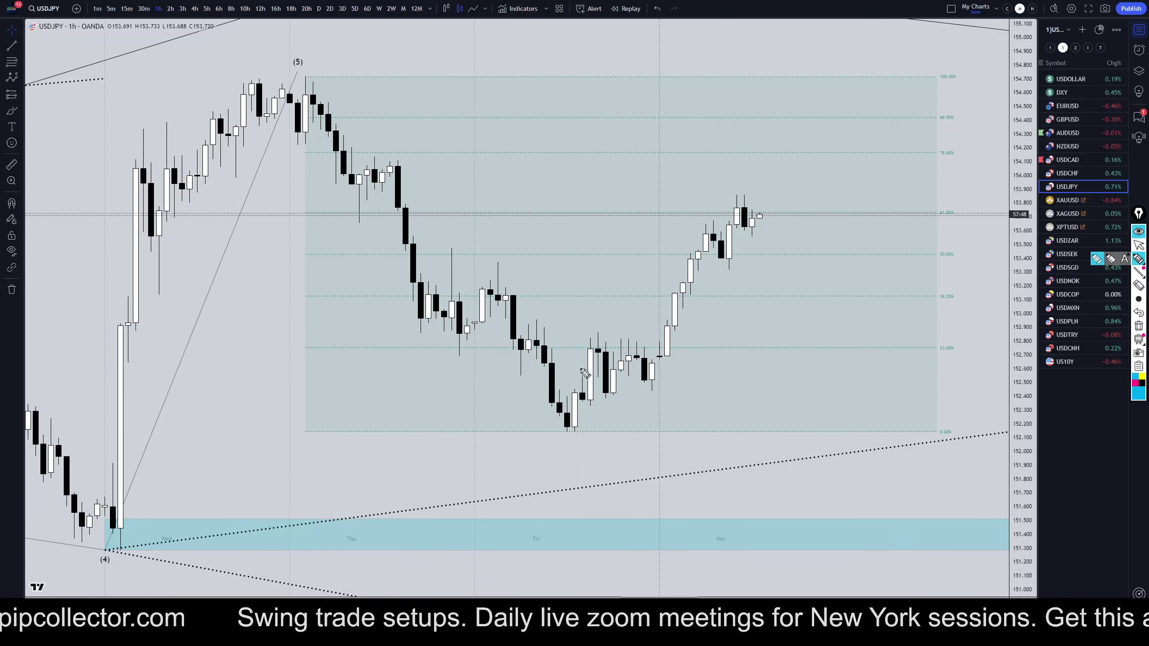
{"action": "left_click_drag", "start_coordinate": [267, 81], "coordinate": [405, 78]}
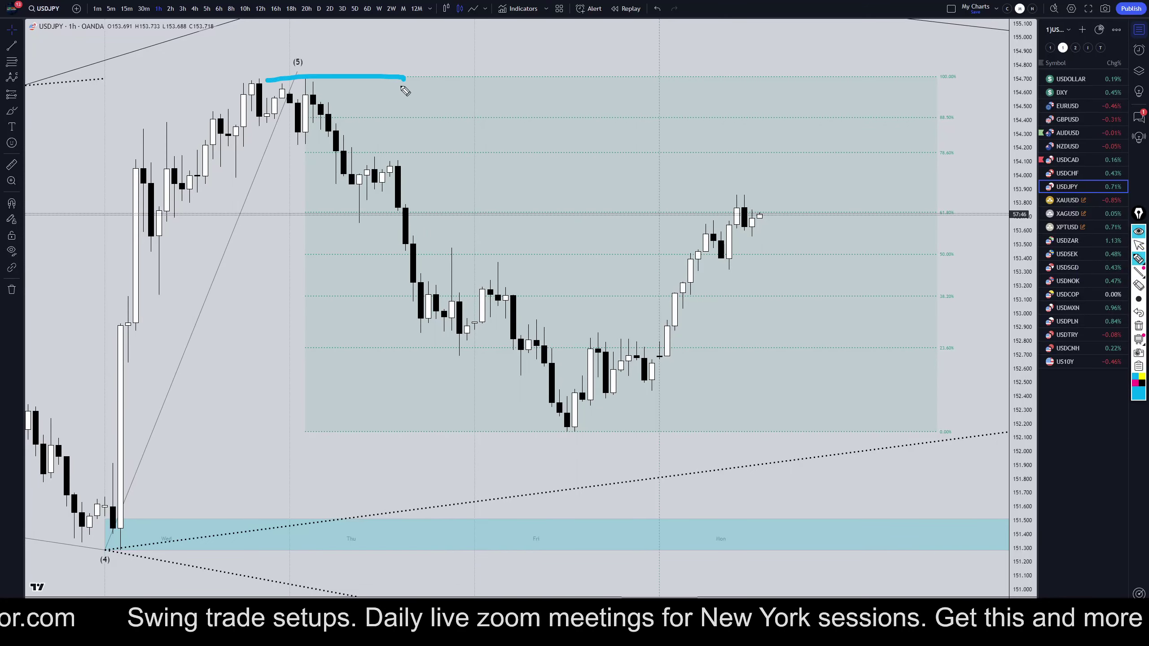
{"action": "left_click_drag", "start_coordinate": [569, 442], "coordinate": [666, 436]}
{"action": "mouse_move", "coordinate": [307, 85]}
{"action": "left_mouse_down"}
{"action": "mouse_move", "coordinate": [344, 199]}
{"action": "mouse_move", "coordinate": [390, 179]}
{"action": "mouse_move", "coordinate": [451, 331]}
{"action": "mouse_move", "coordinate": [502, 290]}
{"action": "mouse_move", "coordinate": [571, 429]}
{"action": "left_mouse_up"}
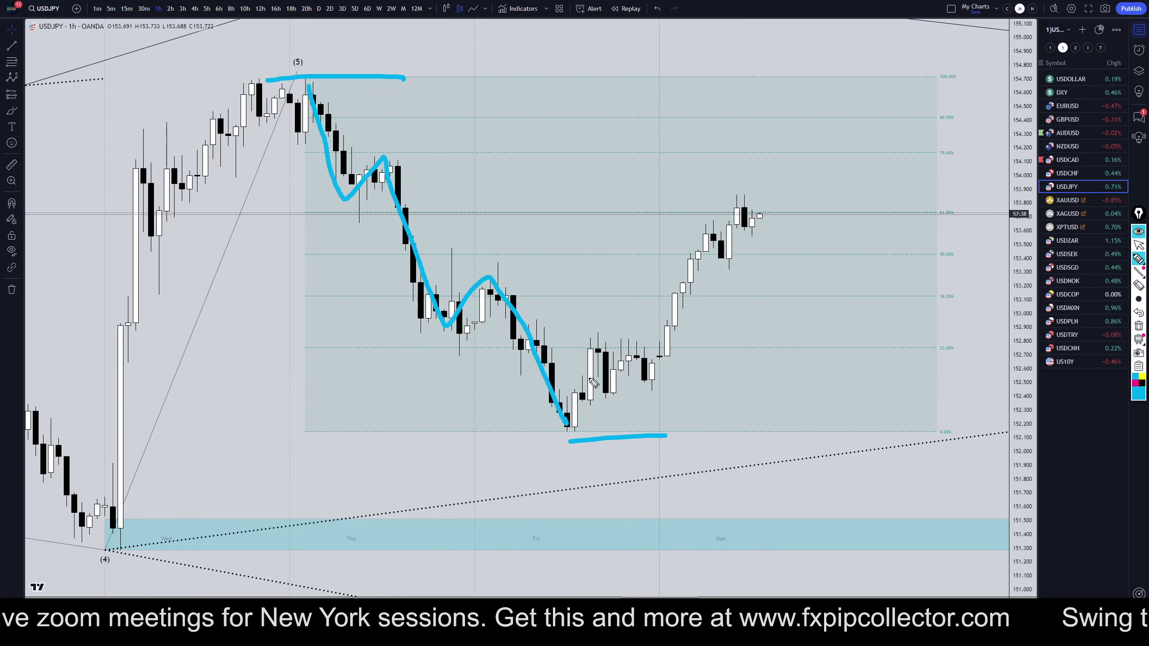
{"action": "left_click_drag", "start_coordinate": [946, 200], "coordinate": [947, 225]}
{"action": "mouse_move", "coordinate": [942, 142]}
{"action": "left_mouse_down"}
{"action": "mouse_move", "coordinate": [918, 154]}
{"action": "mouse_move", "coordinate": [953, 164]}
{"action": "left_mouse_up"}
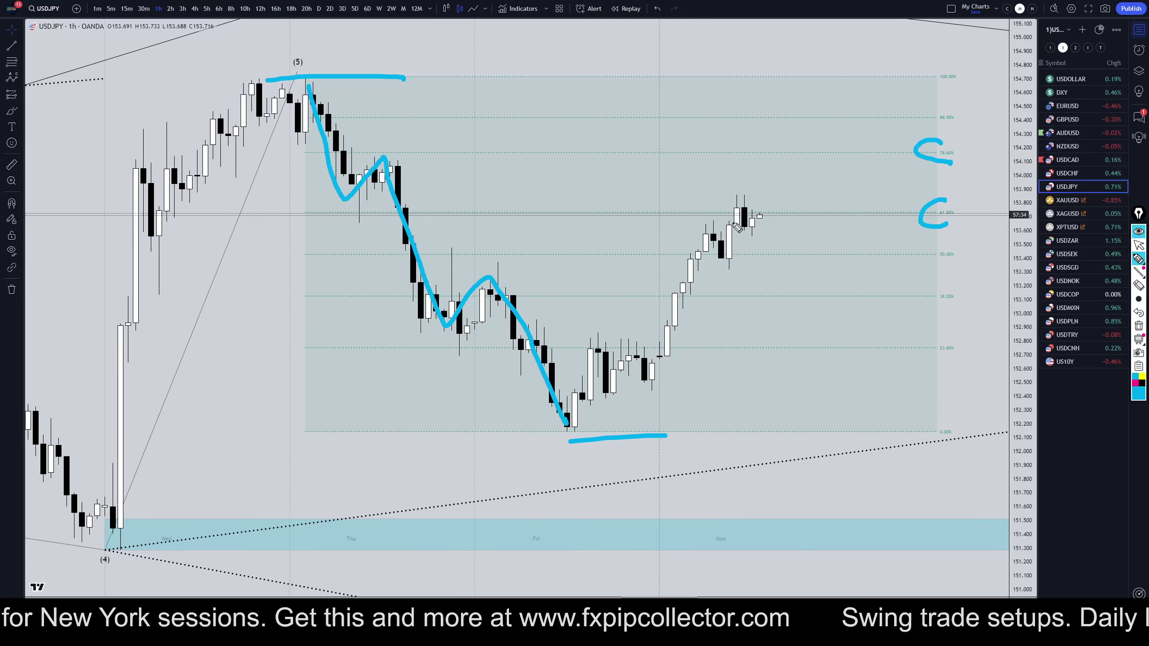
Step: Mark a cross near 153.35, label B and 2, and sketch a zigzag drop from the cross
{"action": "left_click_drag", "start_coordinate": [760, 211], "coordinate": [770, 287]}
{"action": "left_click_drag", "start_coordinate": [699, 266], "coordinate": [814, 267]}
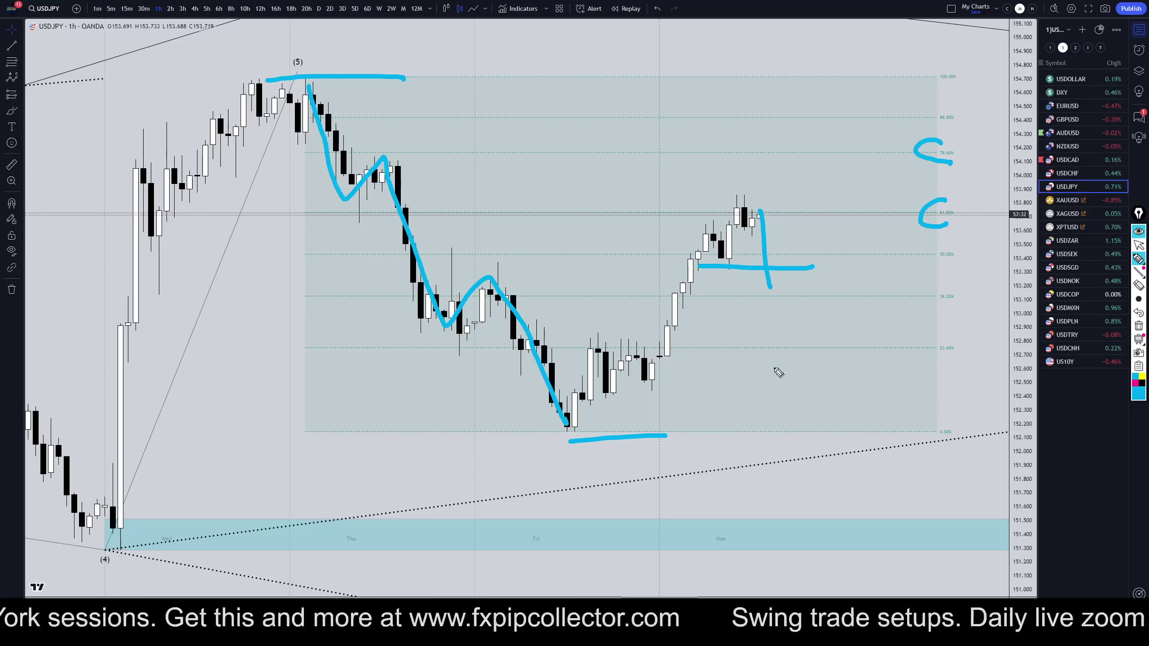
{"action": "mouse_move", "coordinate": [738, 122]}
{"action": "left_mouse_down"}
{"action": "mouse_move", "coordinate": [752, 157]}
{"action": "mouse_move", "coordinate": [745, 128]}
{"action": "mouse_move", "coordinate": [846, 171]}
{"action": "left_mouse_up"}
{"action": "mouse_move", "coordinate": [771, 284]}
{"action": "left_mouse_down"}
{"action": "mouse_move", "coordinate": [783, 324]}
{"action": "mouse_move", "coordinate": [853, 401]}
{"action": "mouse_move", "coordinate": [895, 597]}
{"action": "left_mouse_up"}
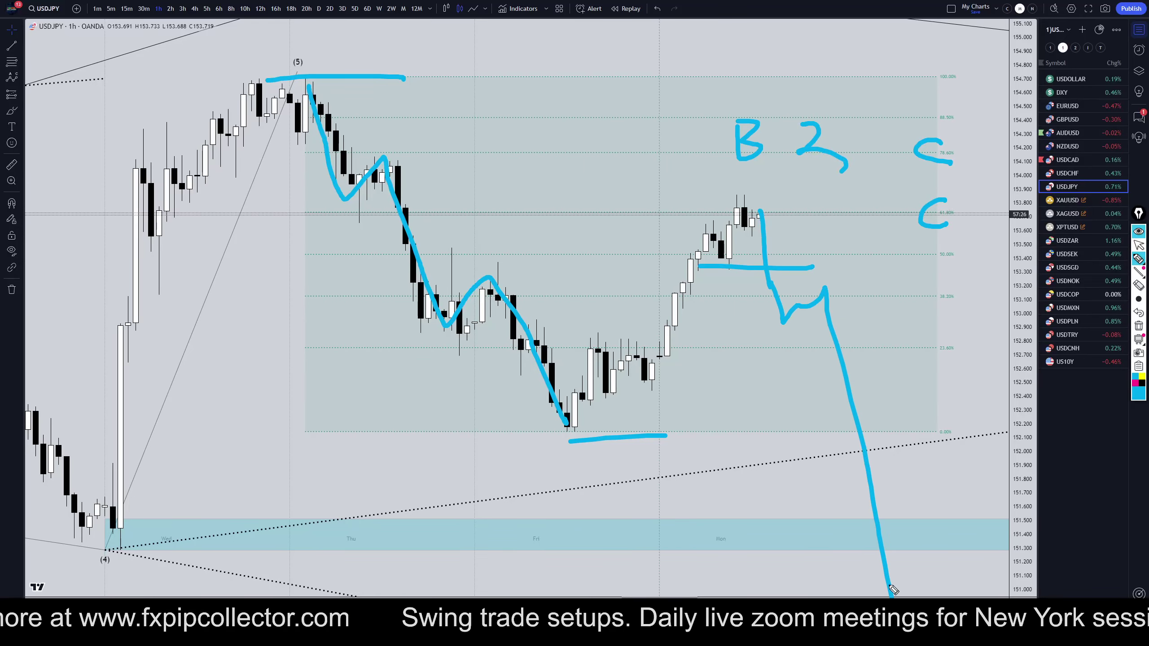
{"action": "left_click", "coordinate": [1139, 313]}
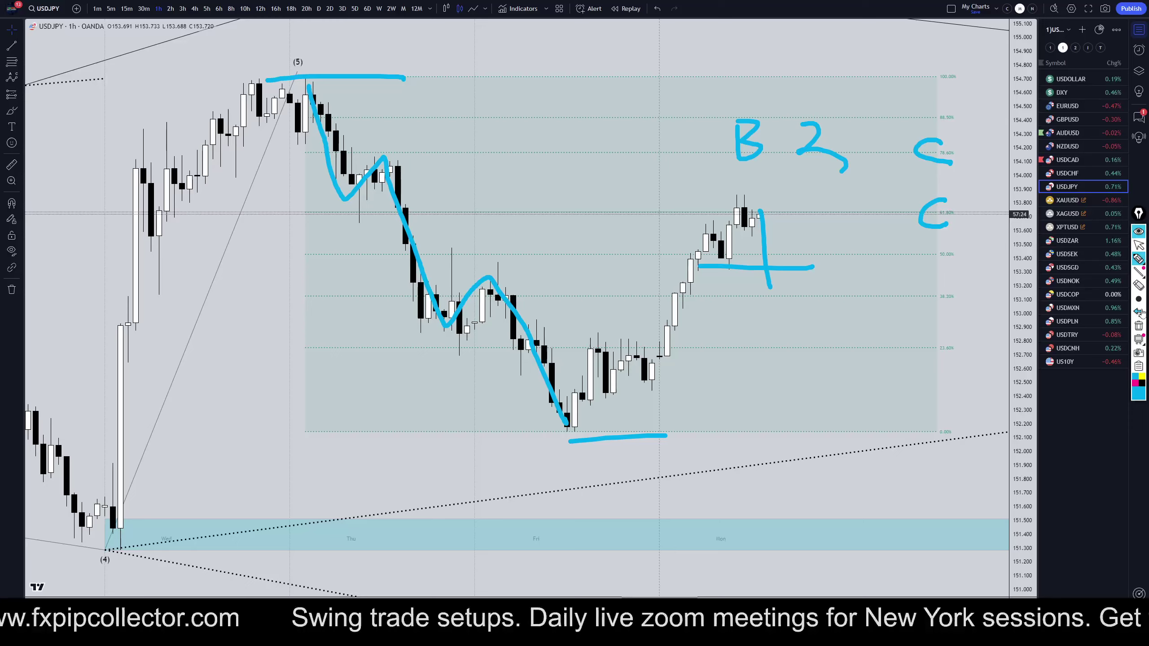
{"action": "mouse_move", "coordinate": [769, 279]}
{"action": "left_mouse_down"}
{"action": "mouse_move", "coordinate": [805, 372]}
{"action": "mouse_move", "coordinate": [865, 454]}
{"action": "mouse_move", "coordinate": [916, 435]}
{"action": "left_mouse_up"}
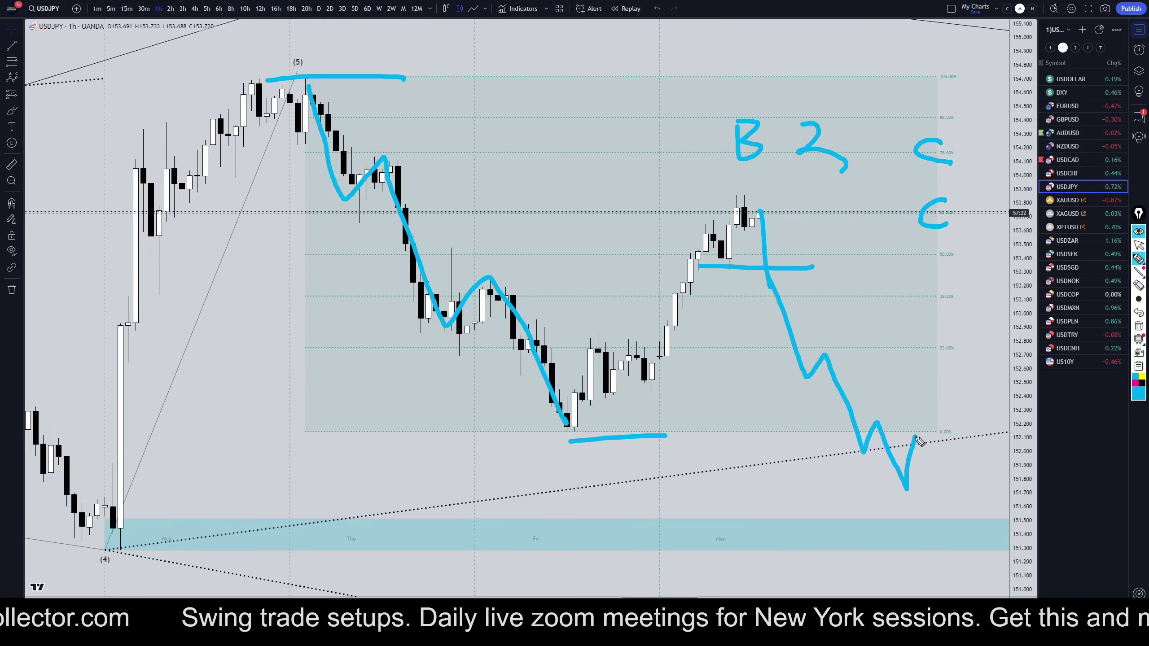
{"action": "mouse_move", "coordinate": [68, 539]}
{"action": "left_mouse_down"}
{"action": "mouse_move", "coordinate": [251, 541]}
{"action": "mouse_move", "coordinate": [203, 524]}
{"action": "left_mouse_up"}
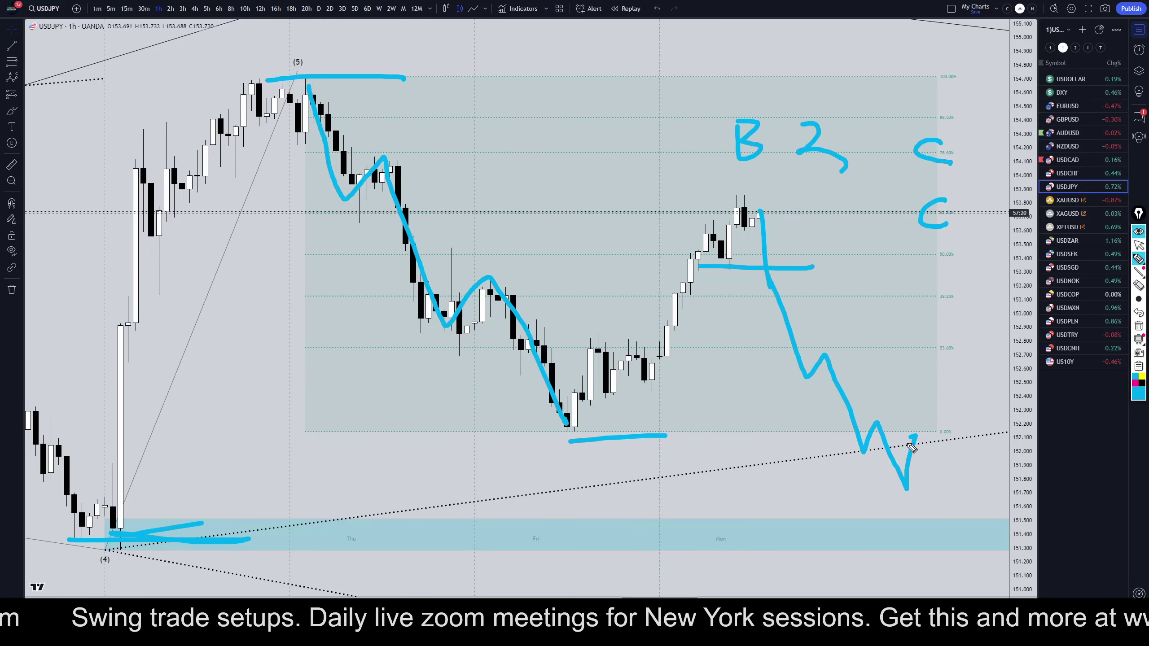
Step: Extend the zigzag down toward the lower right and mark the blue zone near the (4) low
{"action": "left_click_drag", "start_coordinate": [945, 456], "coordinate": [1141, 149]}
{"action": "left_click", "coordinate": [1139, 312]}
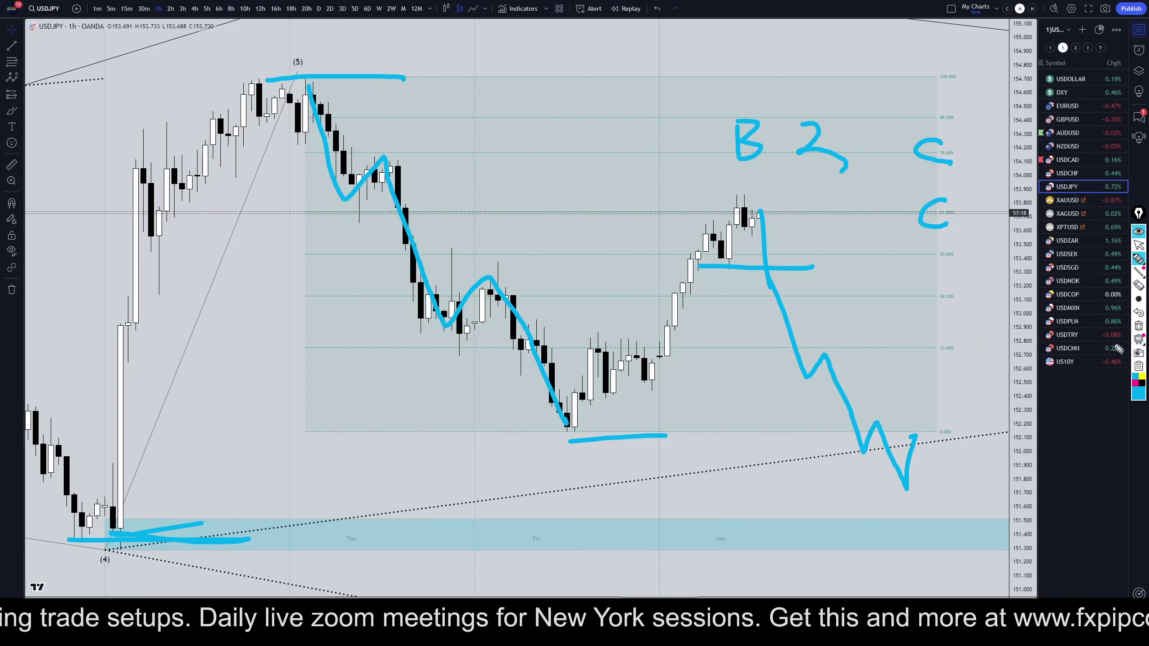
{"action": "mouse_move", "coordinate": [911, 433]}
{"action": "left_mouse_down"}
{"action": "mouse_move", "coordinate": [949, 551]}
{"action": "mouse_move", "coordinate": [997, 596]}
{"action": "left_mouse_up"}
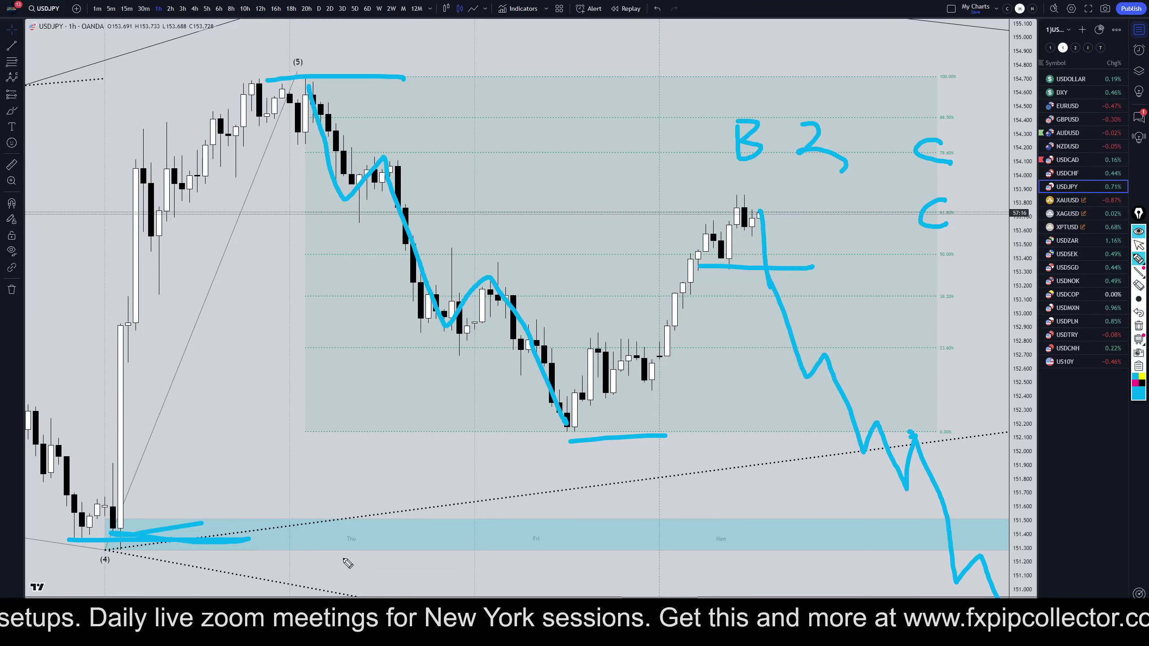
{"action": "left_click_drag", "start_coordinate": [100, 552], "coordinate": [192, 536]}
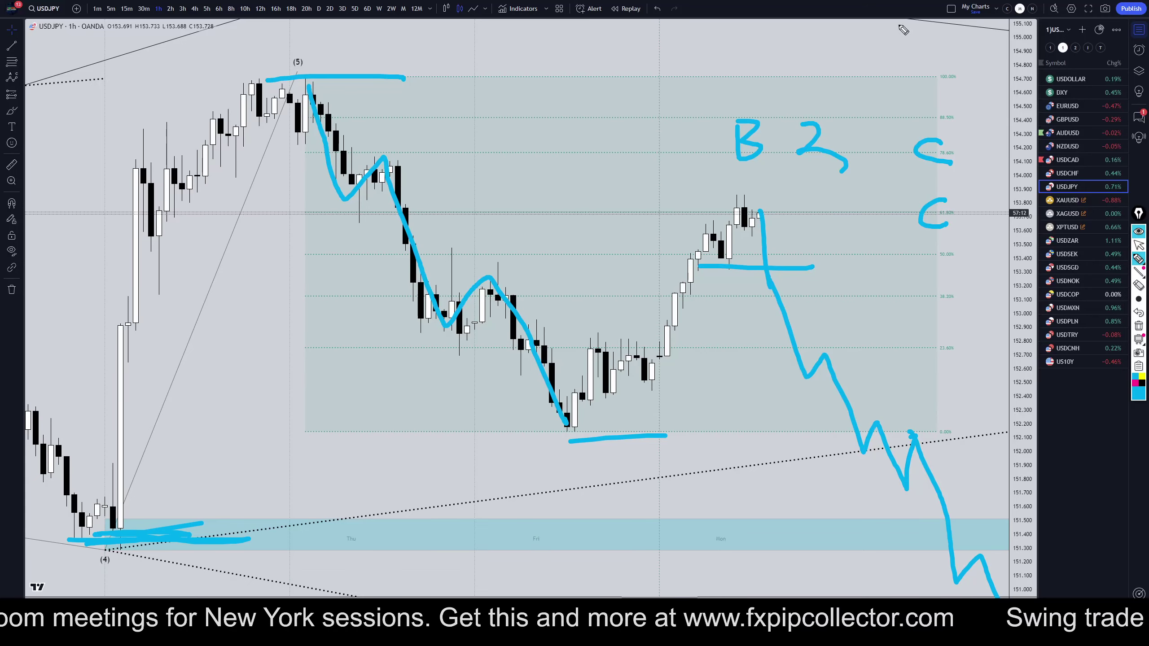